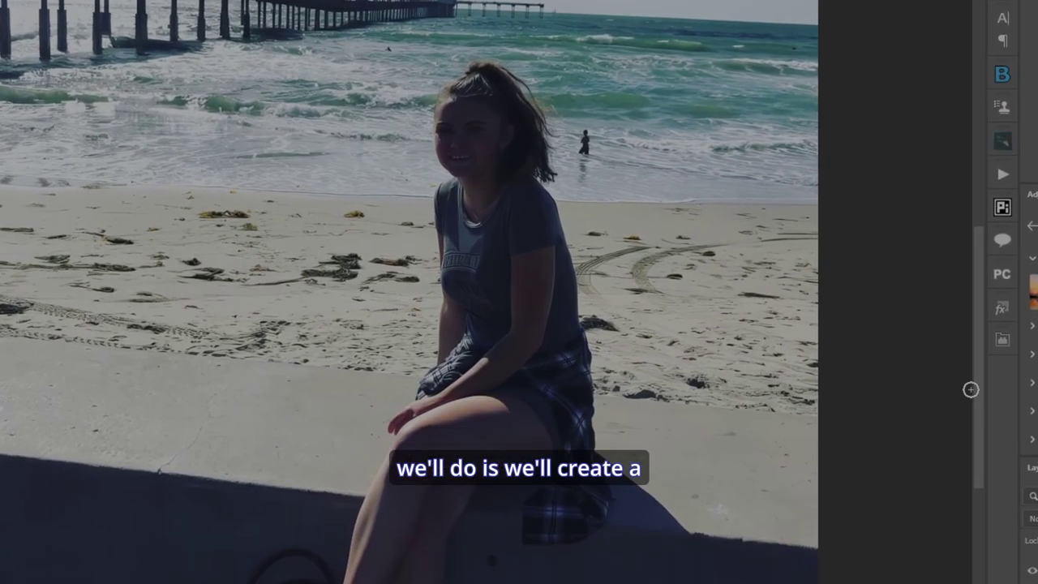
Add an empty layer named REMOVE and pick the Remove Tool from the healing tools
key("ctrl+shift+n")
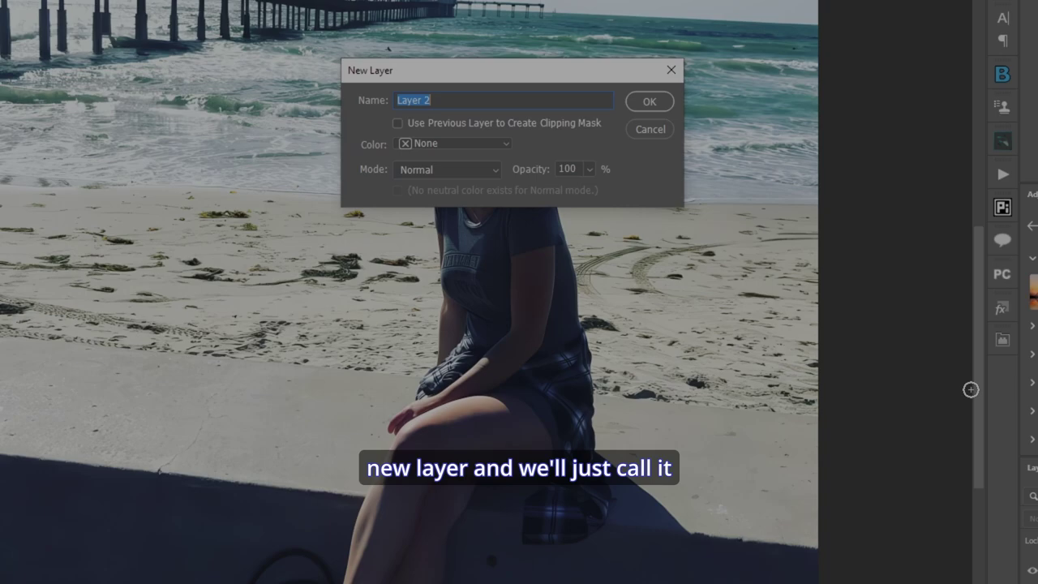
type("REMOVE")
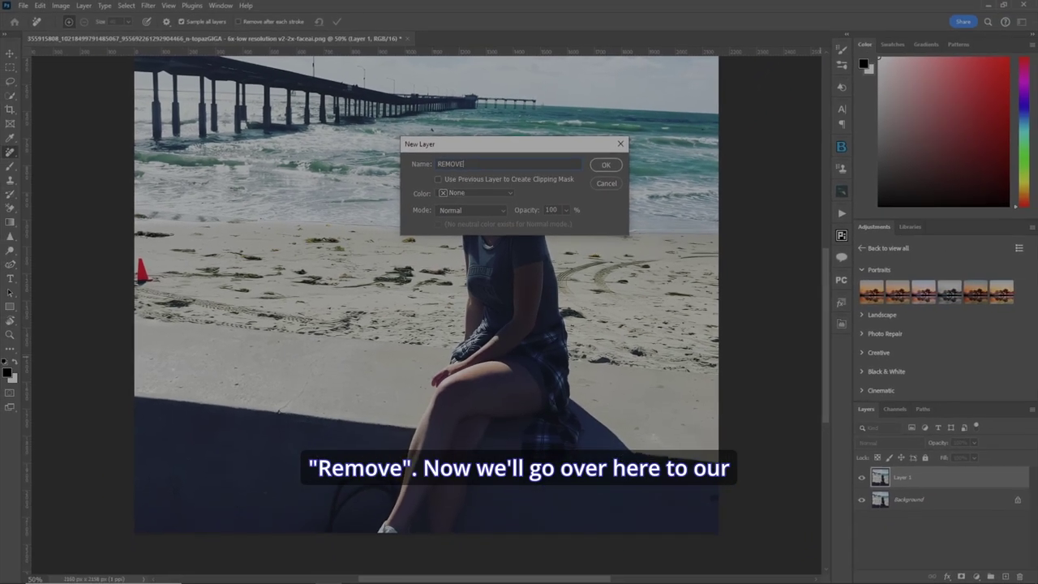
key("Return")
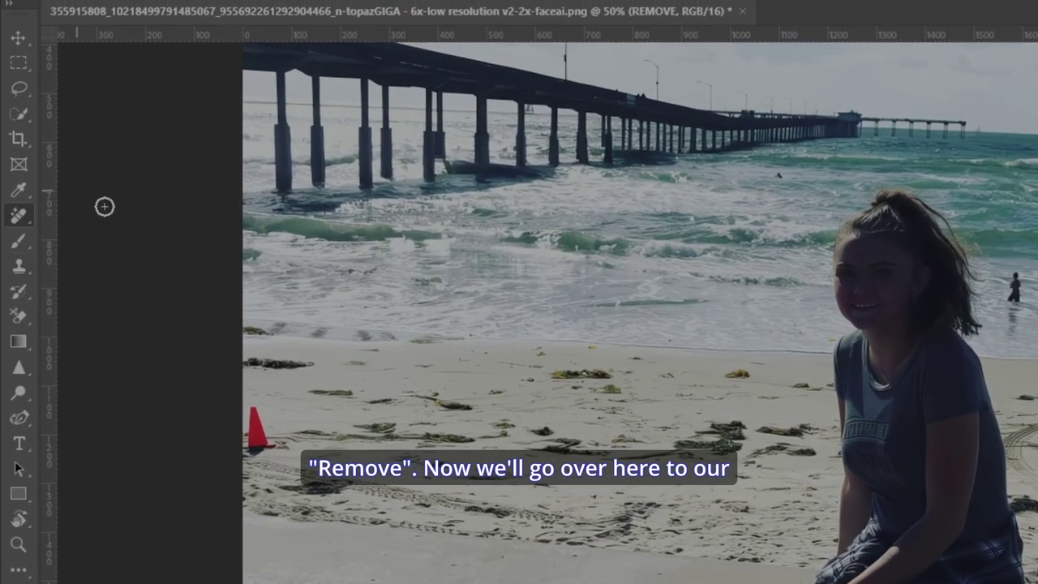
right_click(21, 219)
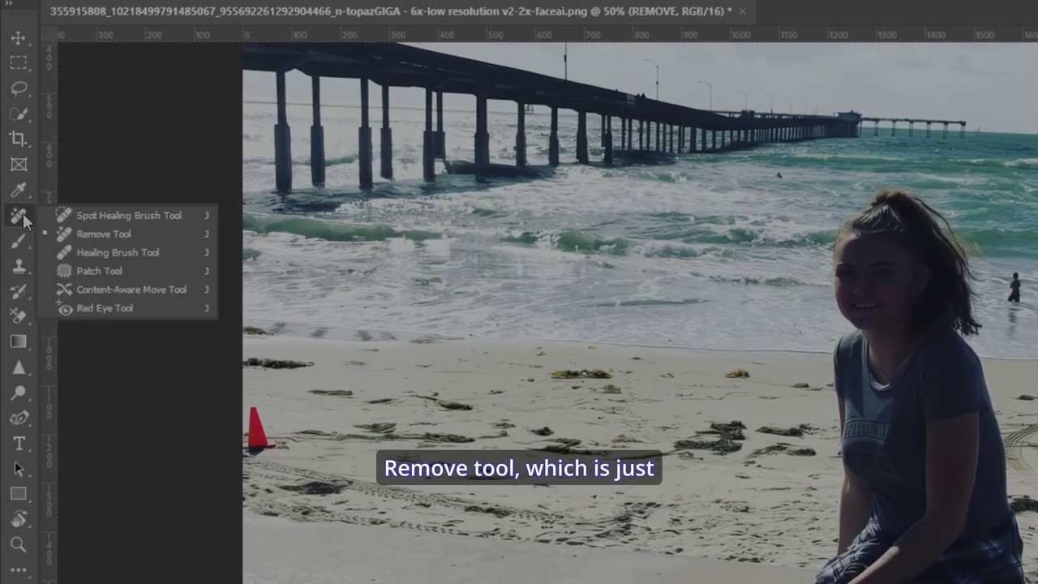
left_click(101, 231)
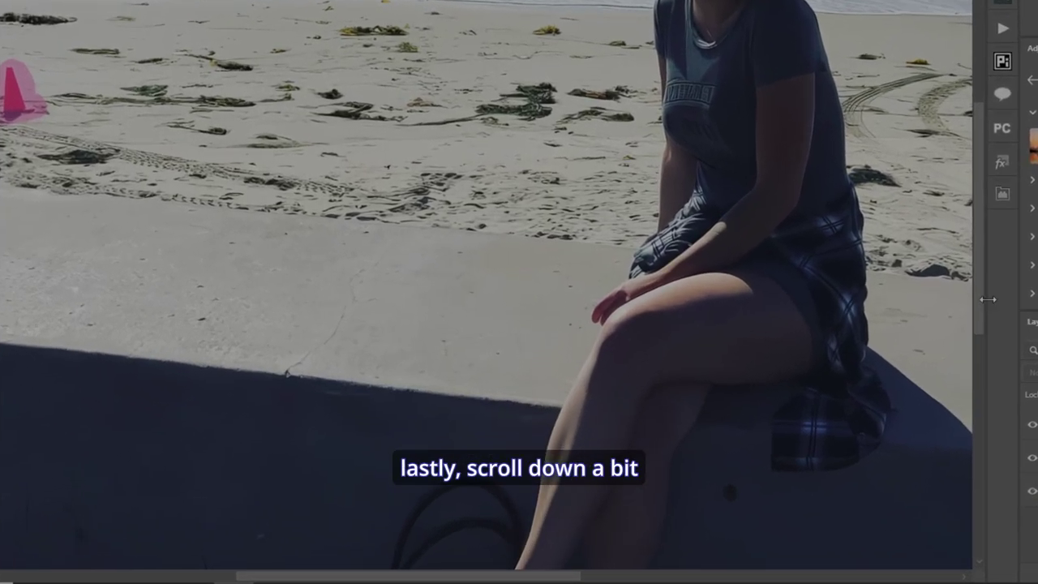
Erase the traffic cone, the distant swimmer and the bag strap with the Remove Tool
left_click_drag(826, 392, 828, 426)
left_click_drag(982, 347, 977, 366)
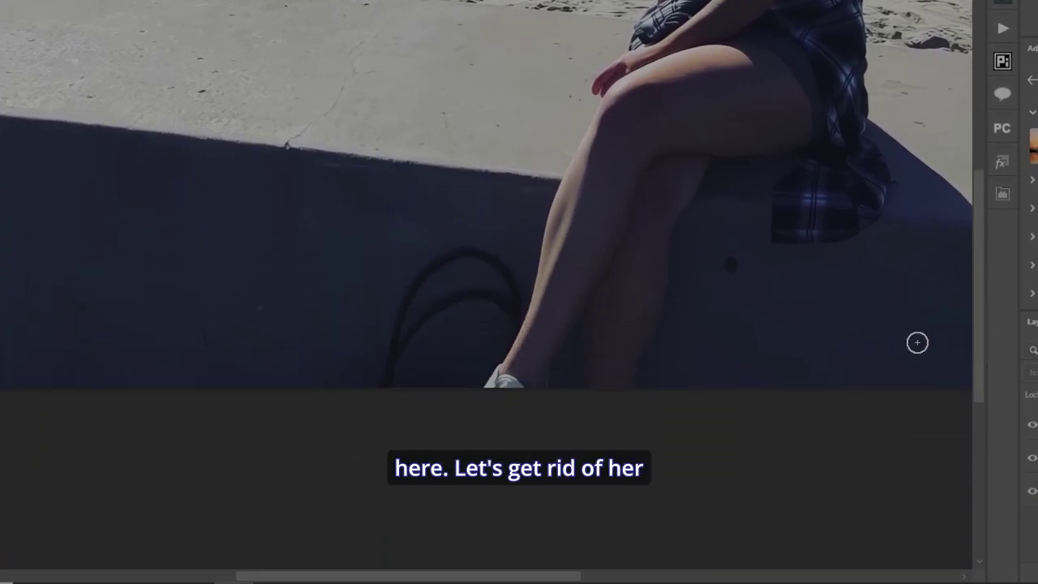
mouse_move(384, 378)
left_mouse_down()
mouse_move(413, 338)
mouse_move(467, 301)
mouse_move(506, 303)
mouse_move(512, 322)
mouse_move(490, 309)
mouse_move(505, 285)
mouse_move(484, 254)
mouse_move(450, 257)
mouse_move(417, 284)
mouse_move(387, 364)
mouse_move(414, 397)
mouse_move(451, 404)
mouse_move(638, 504)
left_mouse_up()
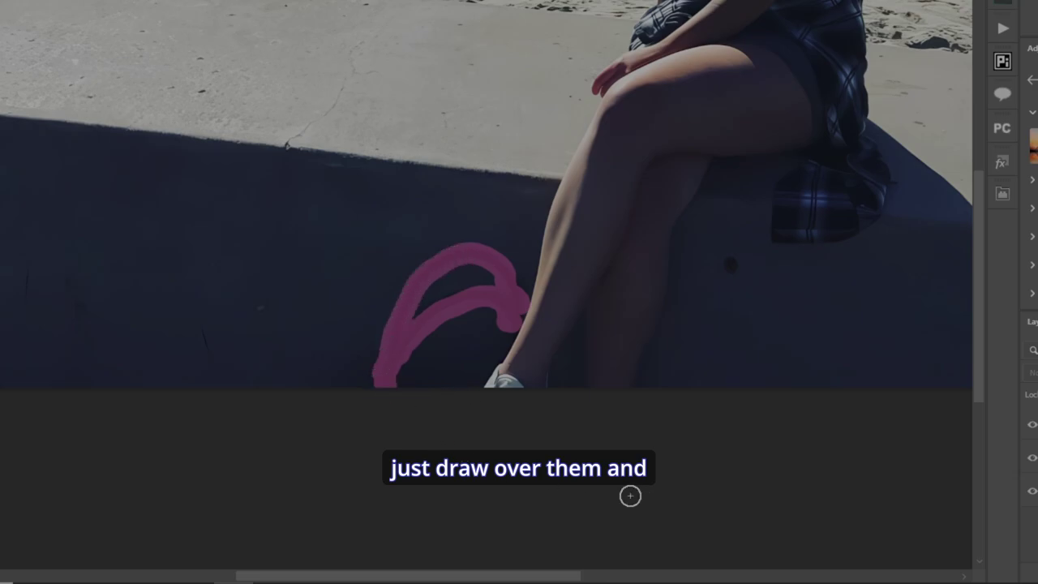
key("ctrl+minus")
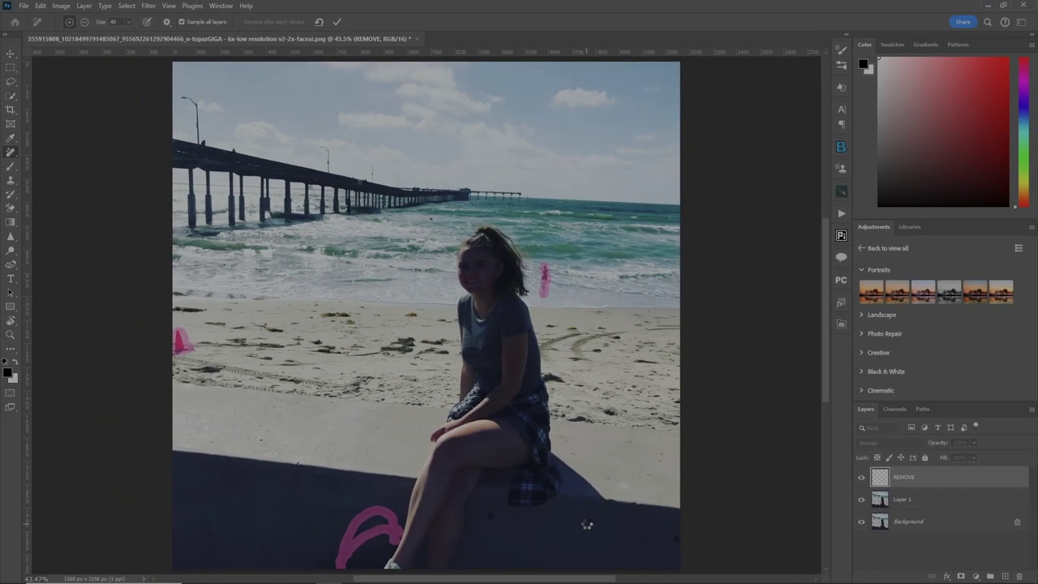
key("Return")
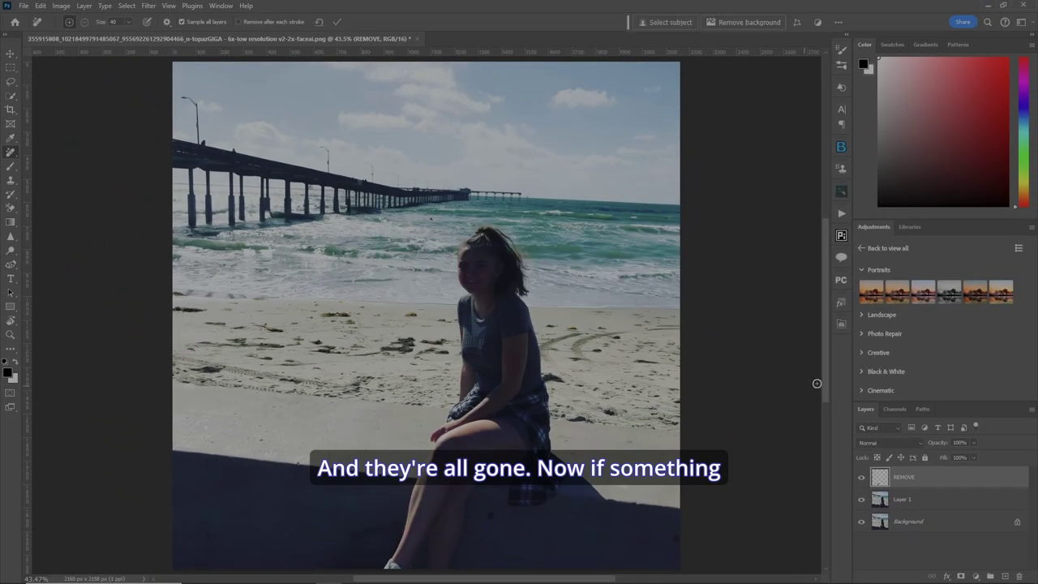
Remove the dark specks on the seawall ledge and the small object in the surf
mouse_move(824, 382)
left_mouse_down()
mouse_move(824, 419)
mouse_move(790, 419)
left_mouse_up()
left_click_drag(386, 420, 344, 436)
key("Return")
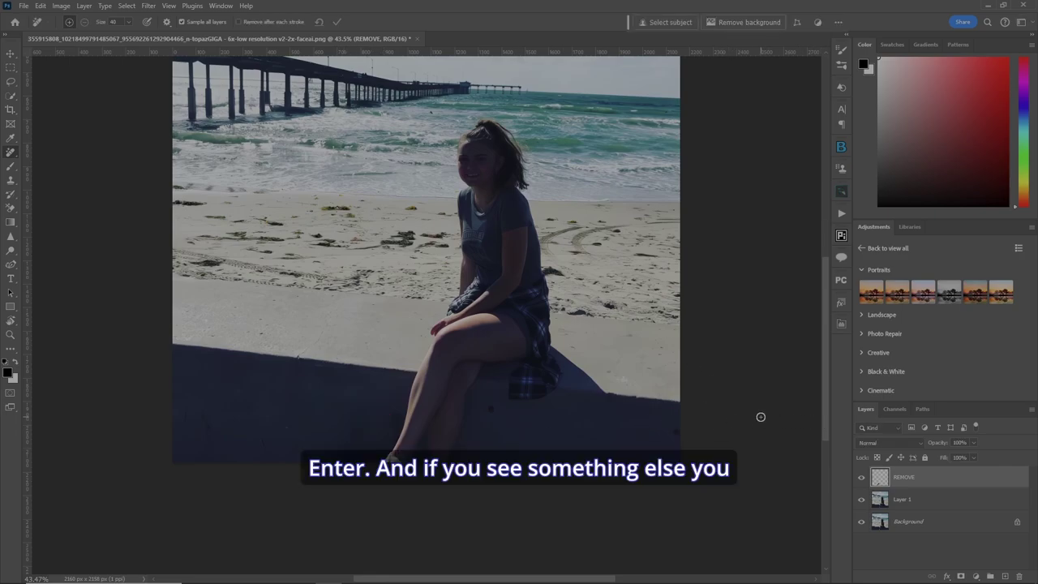
left_click(676, 433)
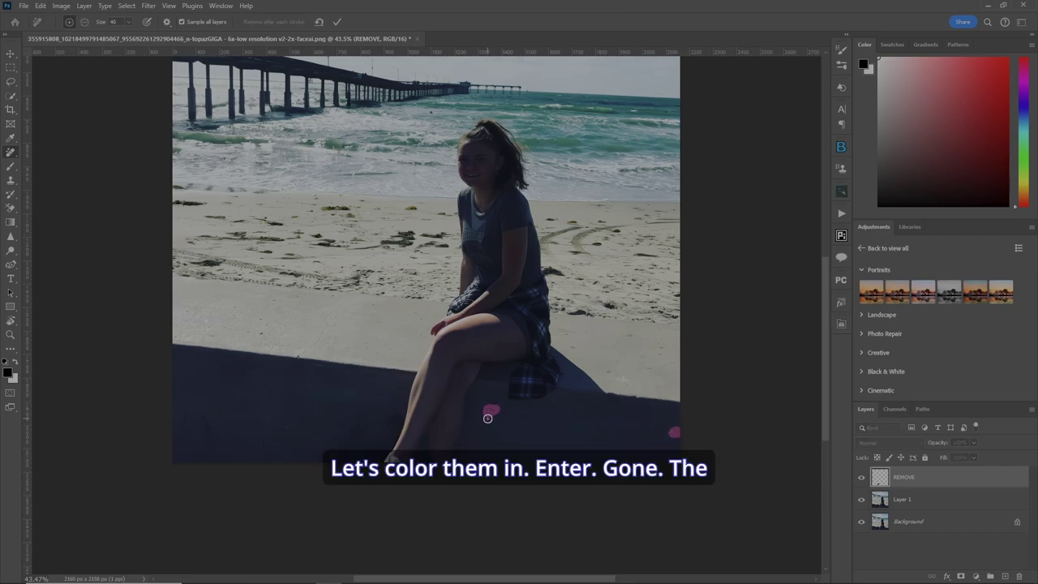
key("Return")
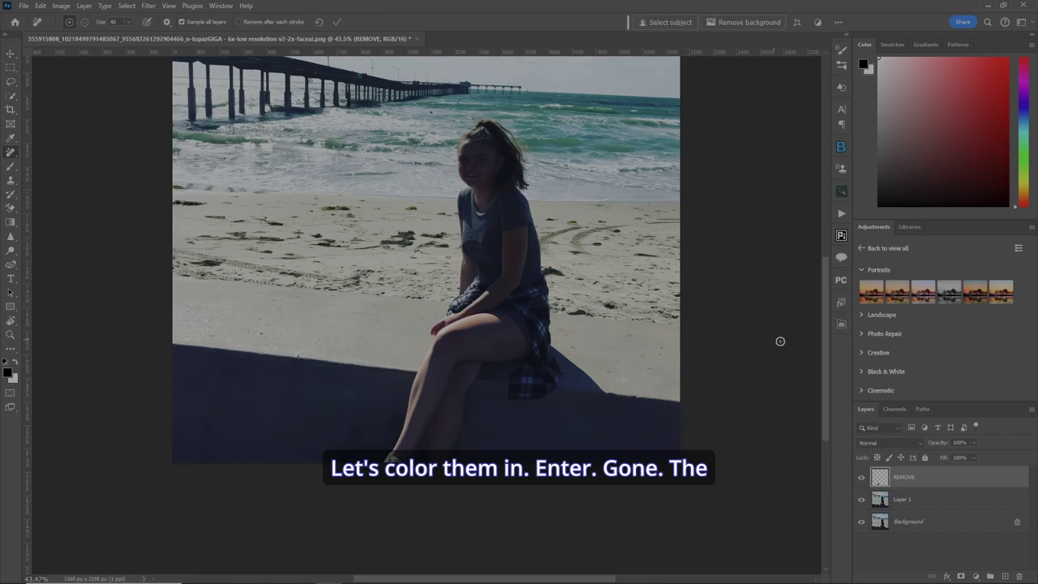
left_click_drag(823, 374, 815, 335)
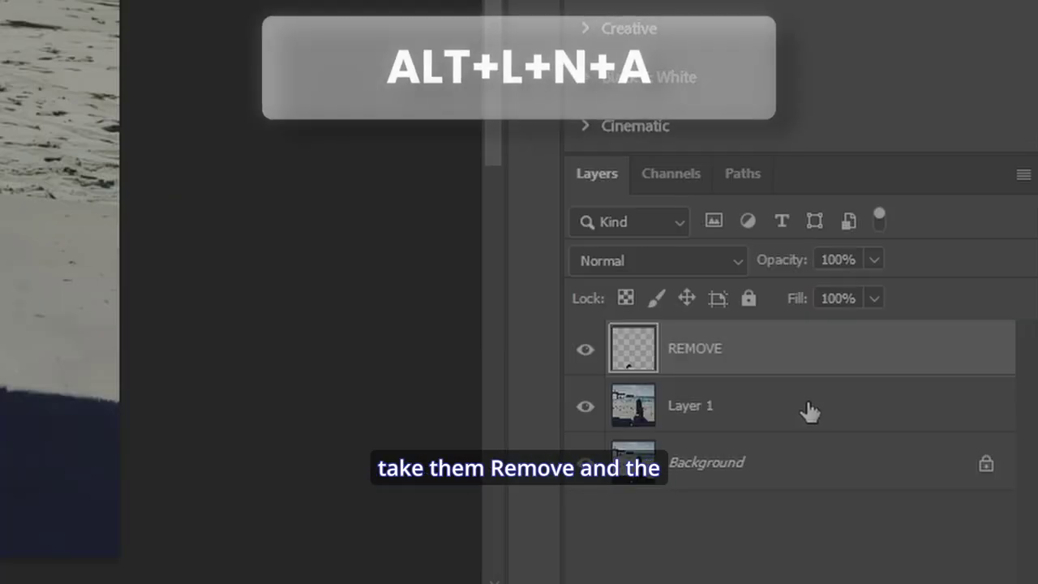
Group Layer 1 with REMOVE and stamp the visible result into a new layer
left_click(950, 501, "shift")
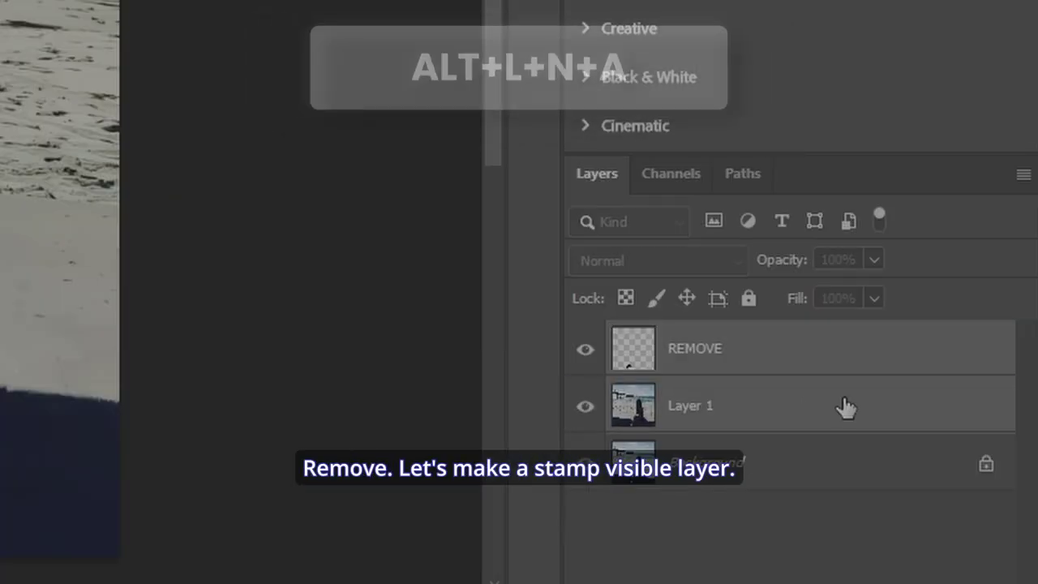
key("Return")
key("ctrl+alt+shift+e")
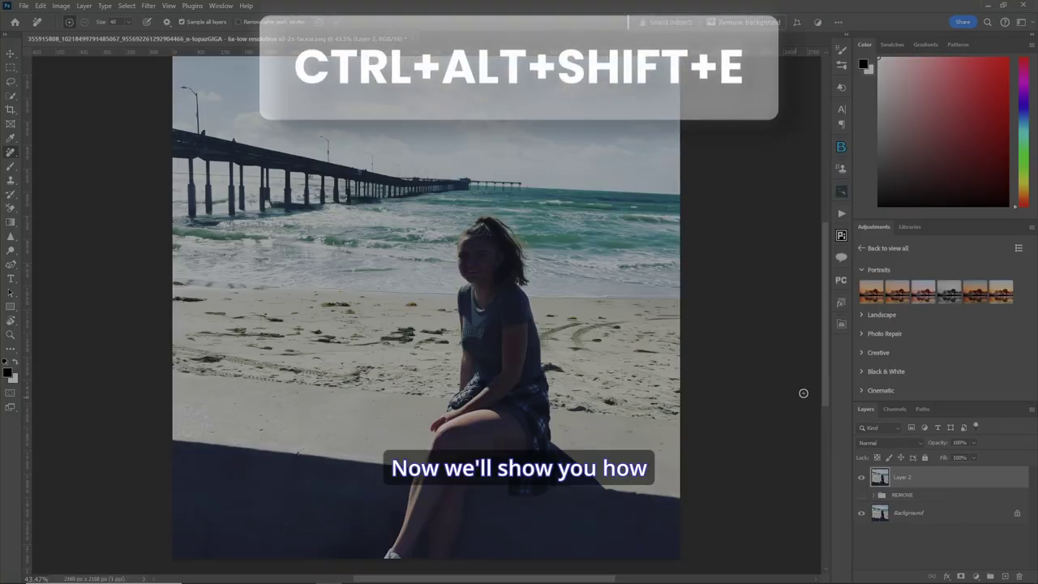
Convert the stamped Layer 2 to a smart object and open it in Camera Raw
scroll(826, 388, "down", 2)
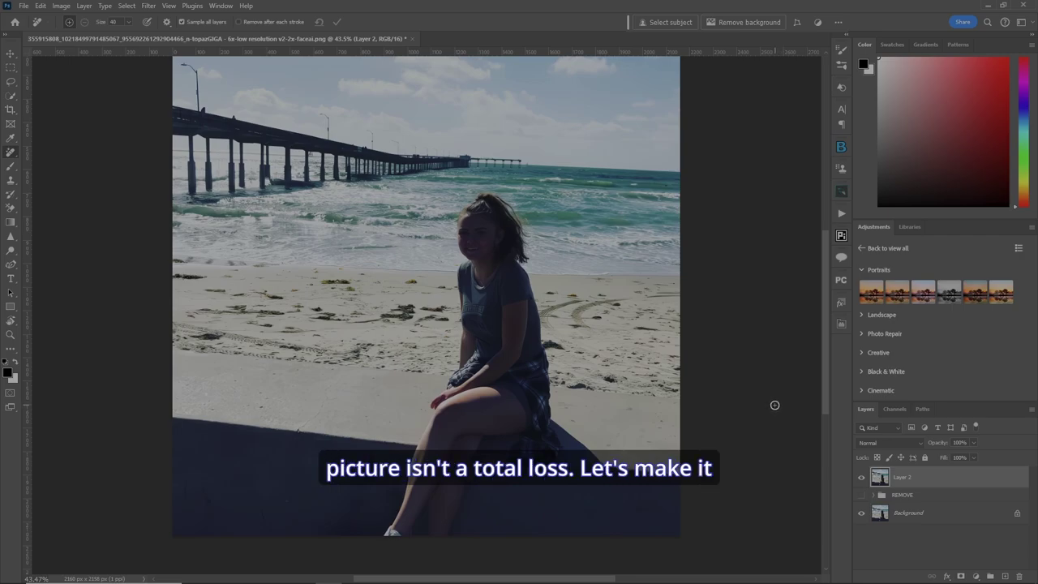
key("alt+l")
key("s")
key("s")
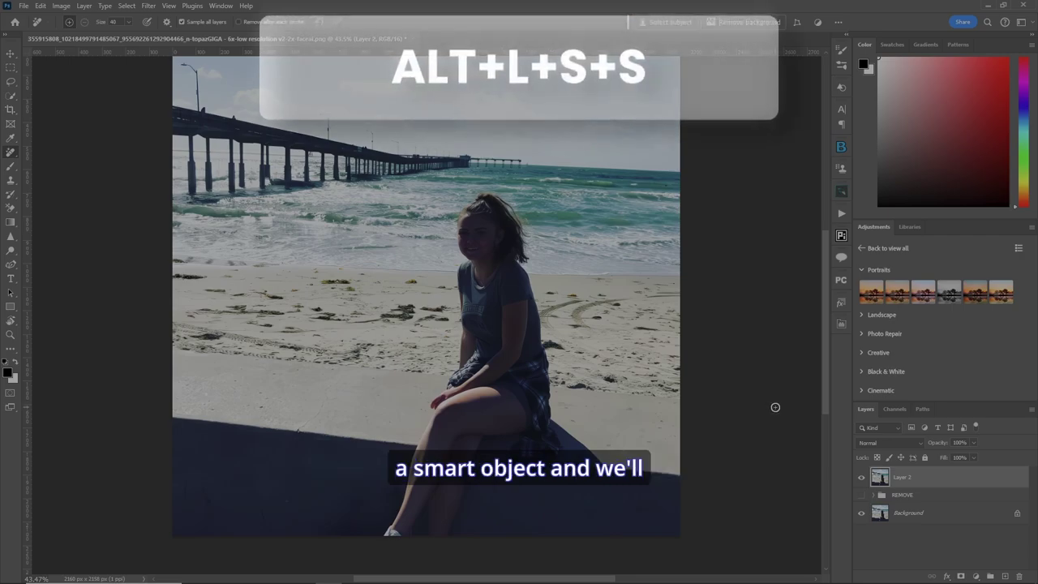
key("ctrl+shift+a")
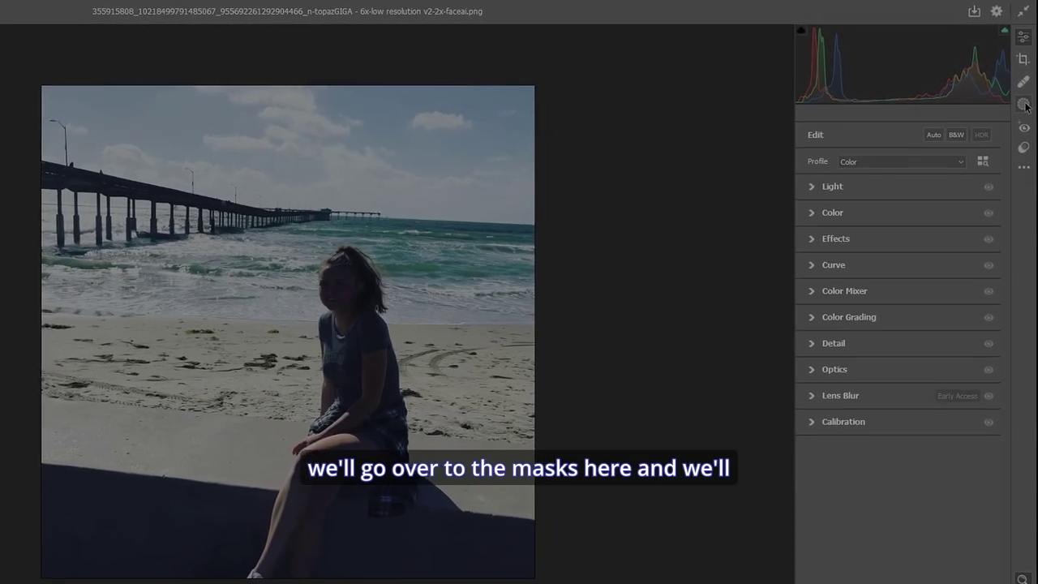
Create a Select Subject mask of the woman, shown as a red overlay
left_click(1024, 105)
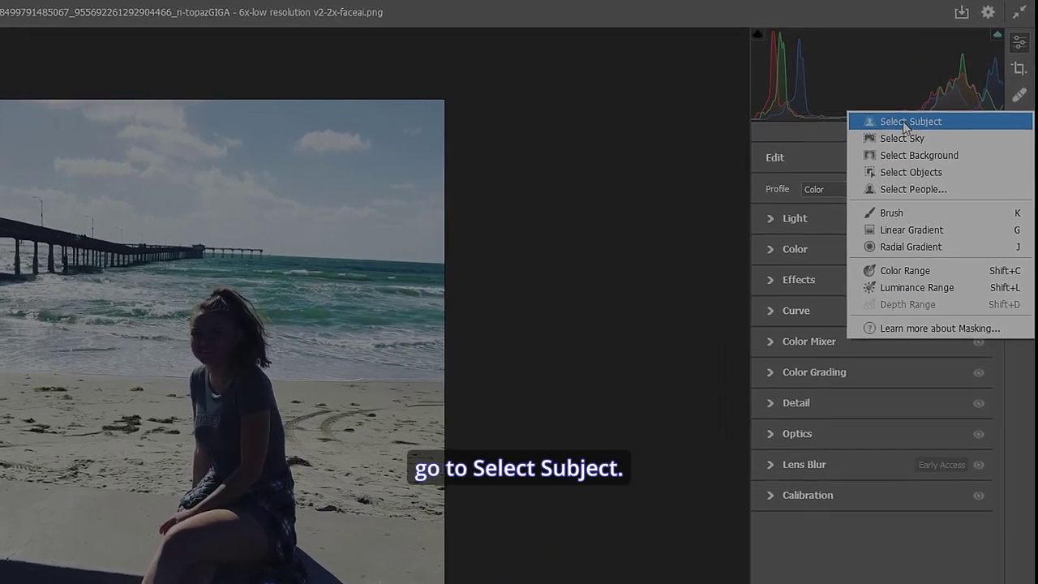
left_click(903, 121)
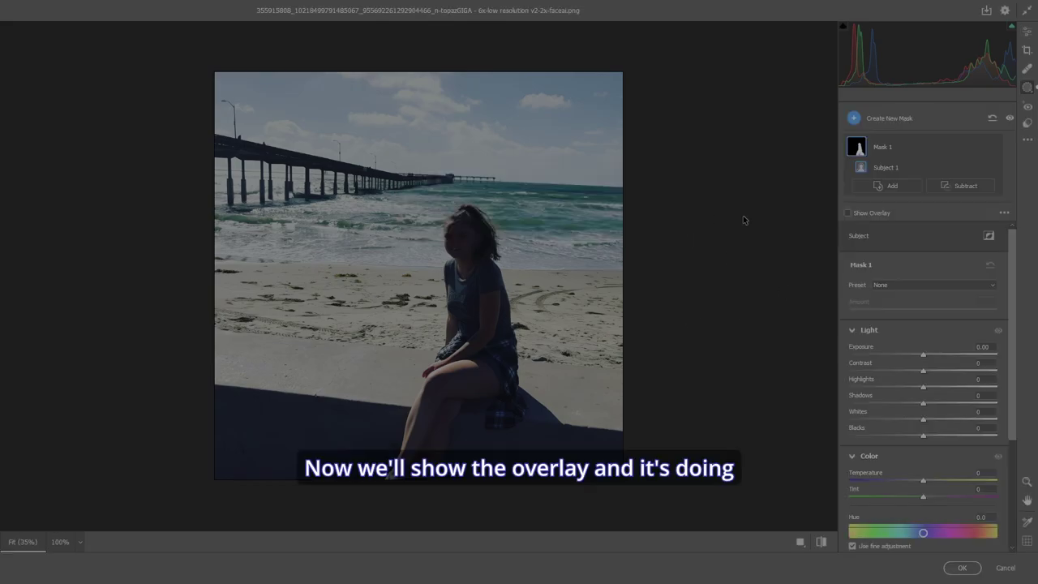
left_click(847, 212)
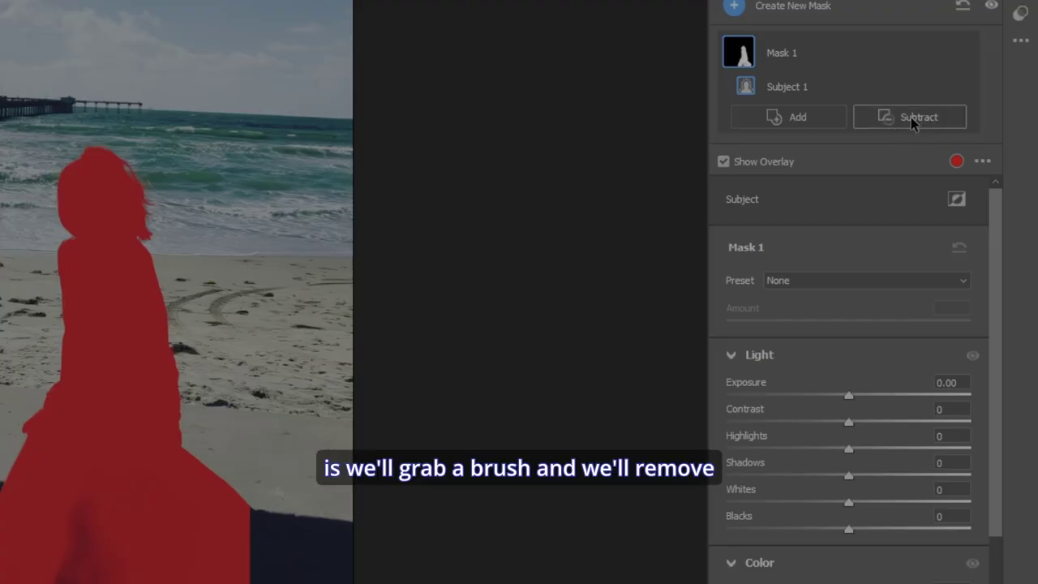
Brush the ledge out of Mask 1 and paint the woman's lower body back in
left_click(910, 117)
left_click(1014, 259)
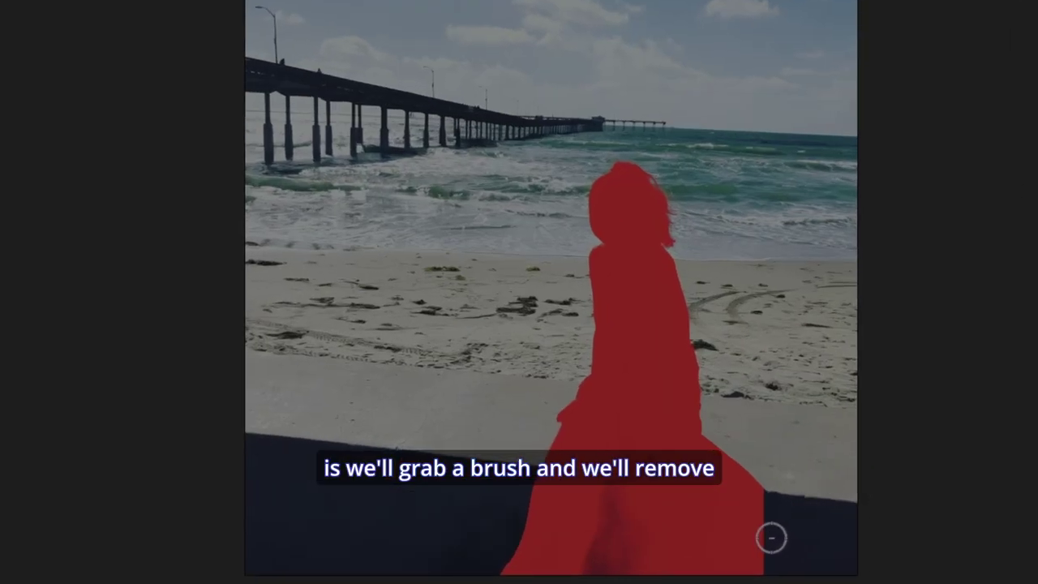
mouse_move(735, 561)
left_mouse_down()
mouse_move(772, 501)
mouse_move(766, 511)
mouse_move(763, 473)
mouse_move(756, 527)
mouse_move(720, 552)
mouse_move(712, 527)
mouse_move(738, 462)
left_mouse_up()
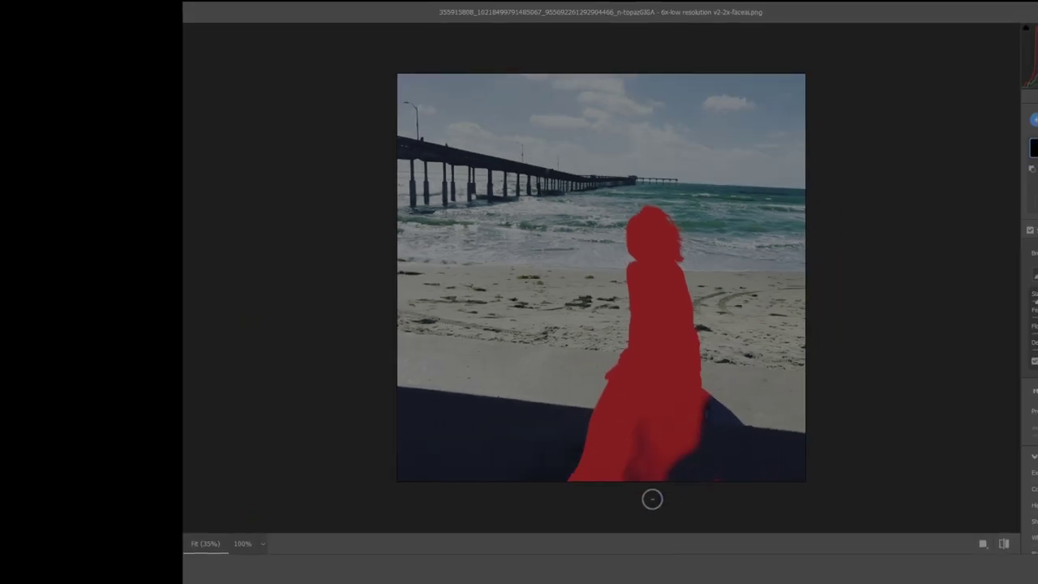
mouse_move(623, 568)
left_mouse_down()
mouse_move(618, 516)
mouse_move(625, 567)
left_mouse_up()
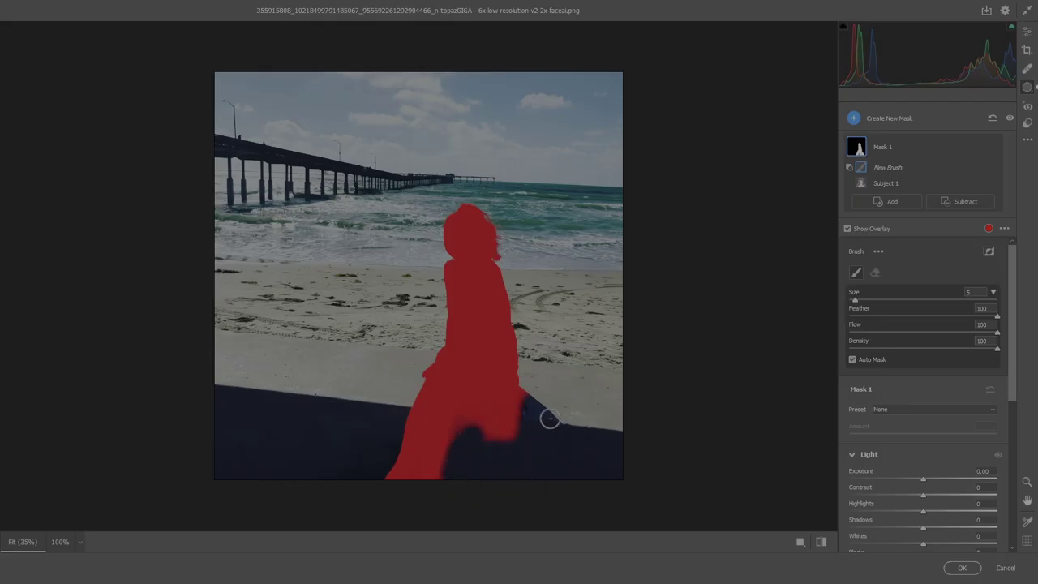
left_click_drag(550, 418, 551, 417)
key("alt")
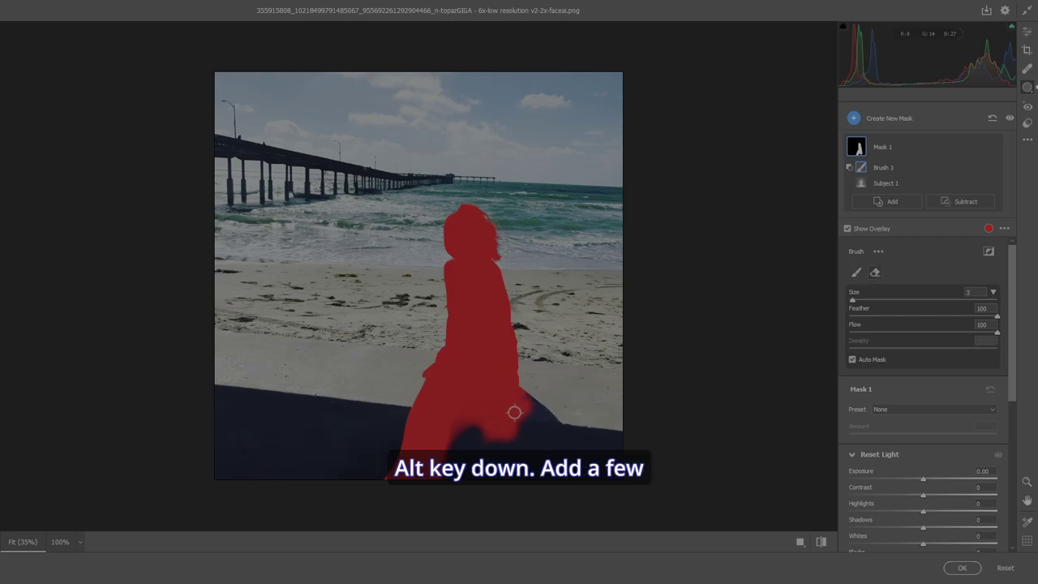
mouse_move(529, 454)
left_mouse_down()
mouse_move(526, 443)
mouse_move(473, 436)
mouse_move(527, 433)
mouse_move(476, 441)
mouse_move(475, 421)
mouse_move(465, 426)
left_mouse_up()
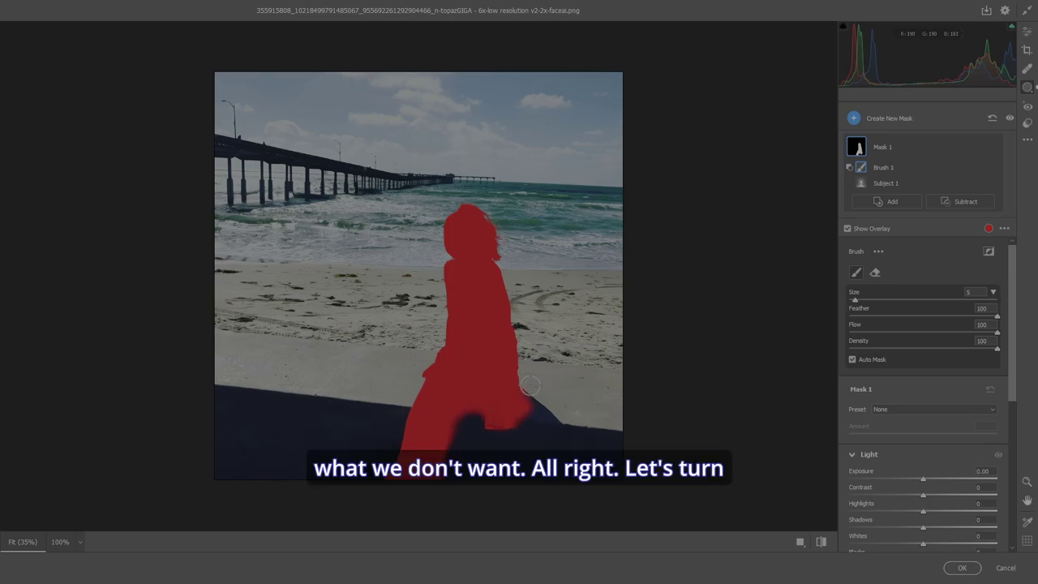
Lift a shadow point on Mask 1's tone curve from input 43 to output 118
left_click(848, 229)
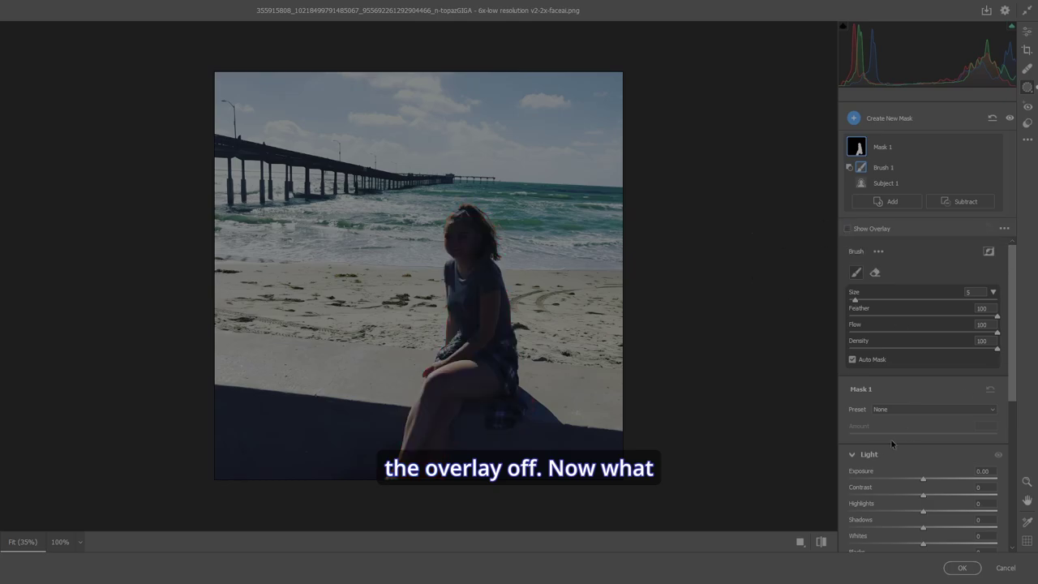
left_click(870, 454)
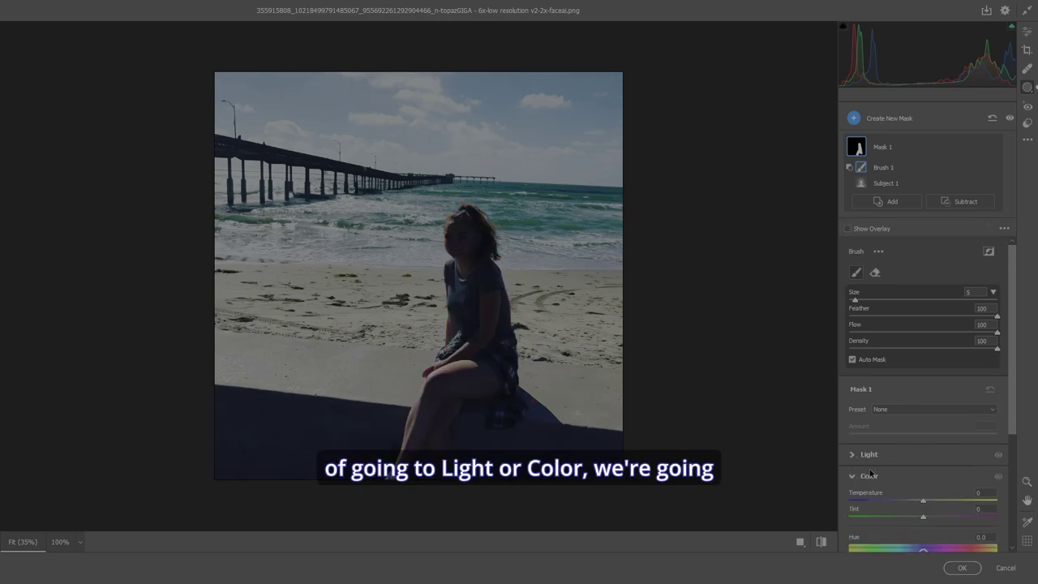
left_click(852, 478)
scroll(1010, 431, "down", 2)
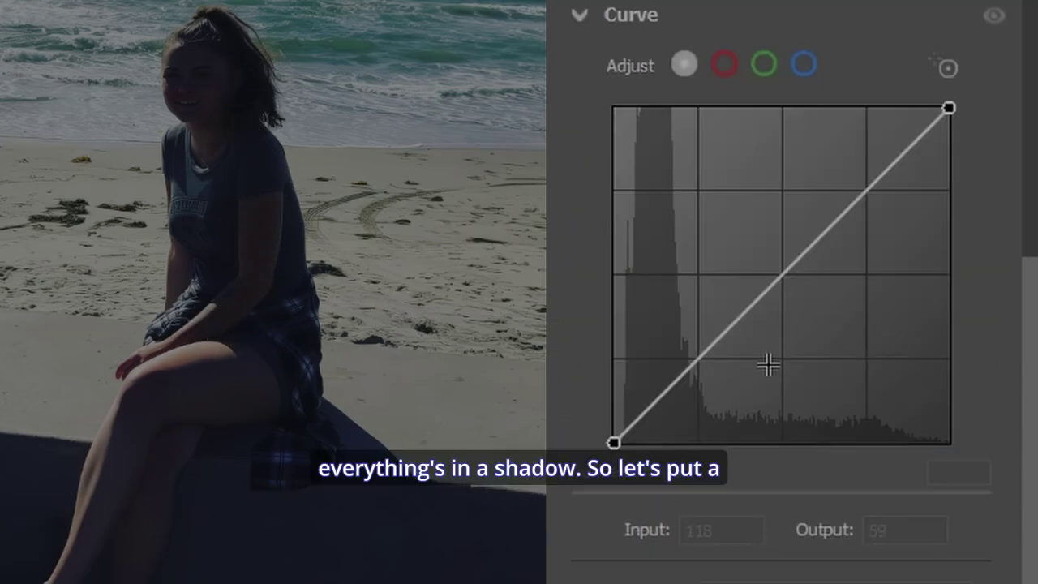
left_click(702, 357)
left_click_drag(702, 357, 669, 289)
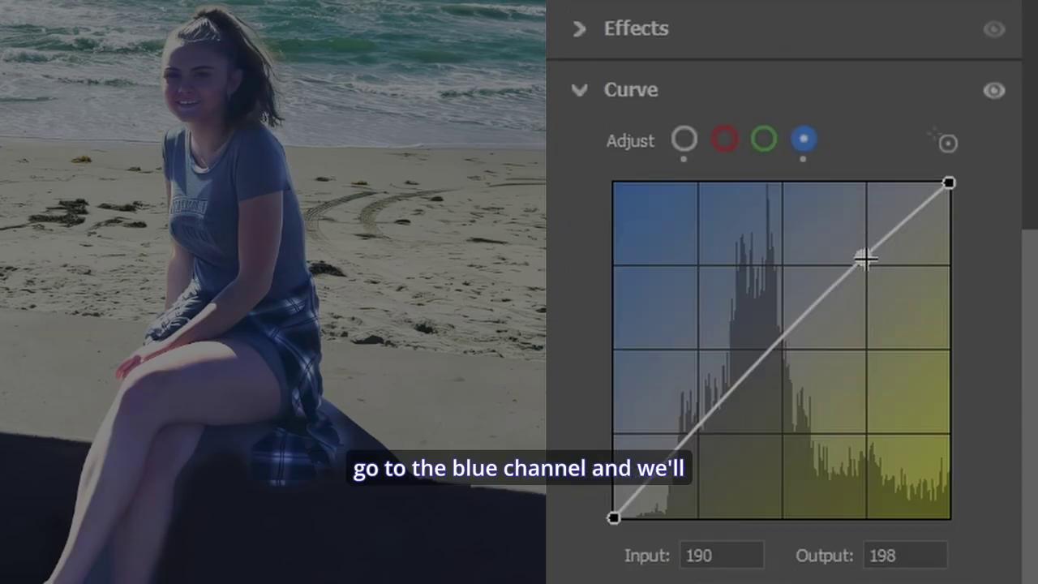
Lower the blue channel highlight point from 200 to 185 to warm the woman
left_click_drag(864, 258, 877, 275)
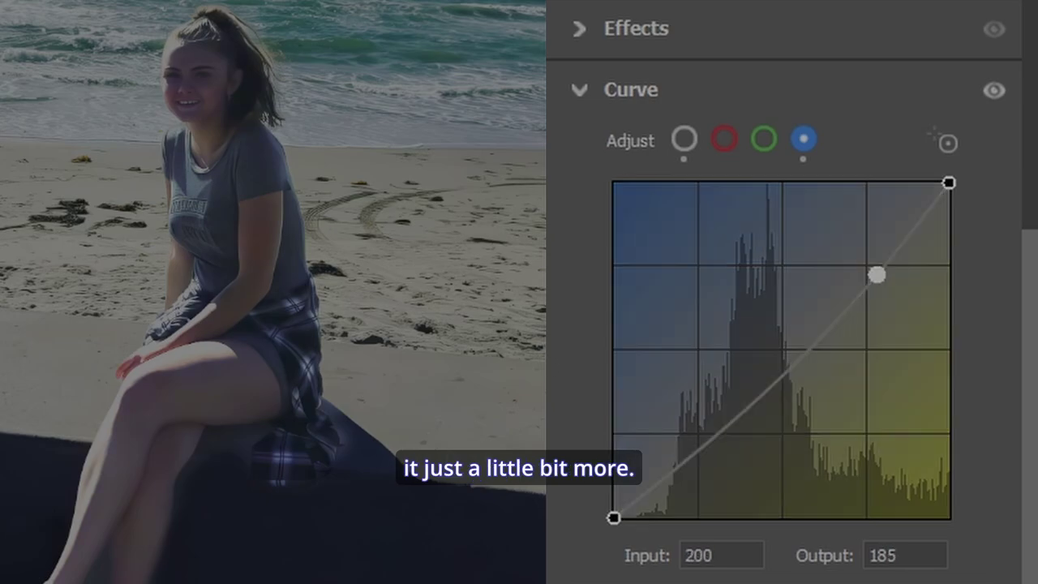
left_click(579, 91)
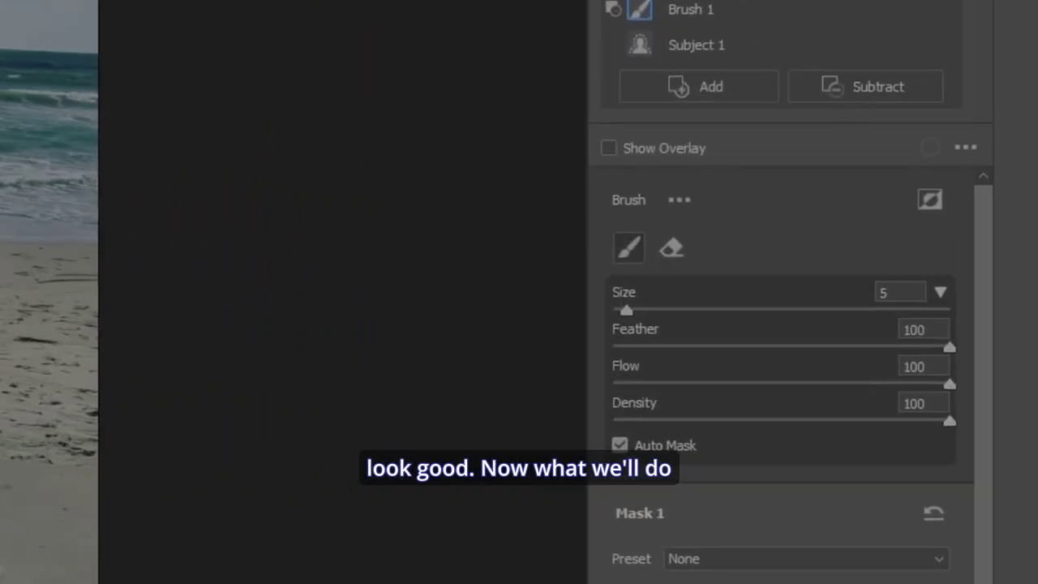
Choose all nine person parts in Select People, set to create 9 separate masks
left_click(677, 6)
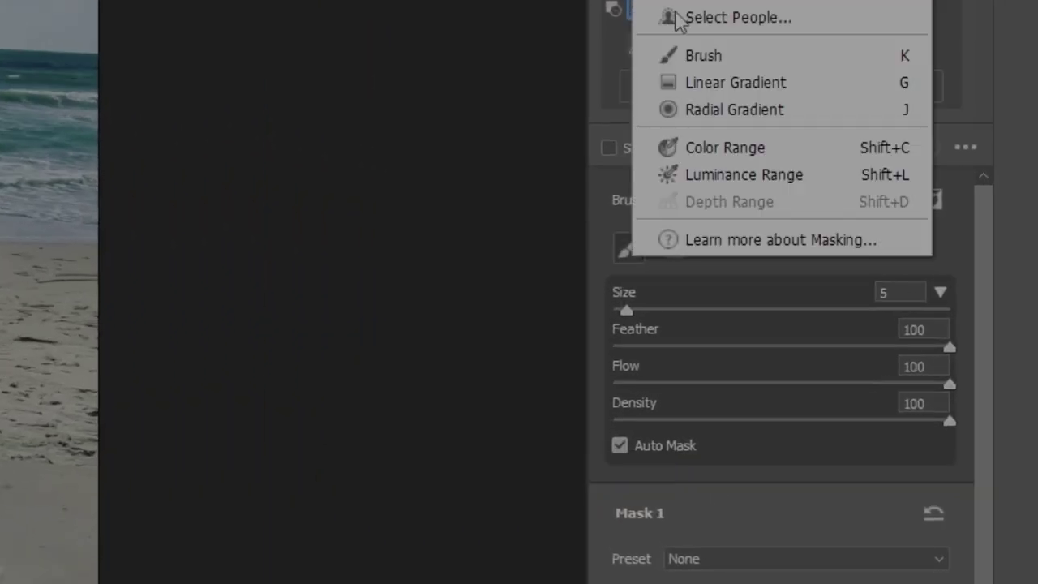
left_click(719, 17)
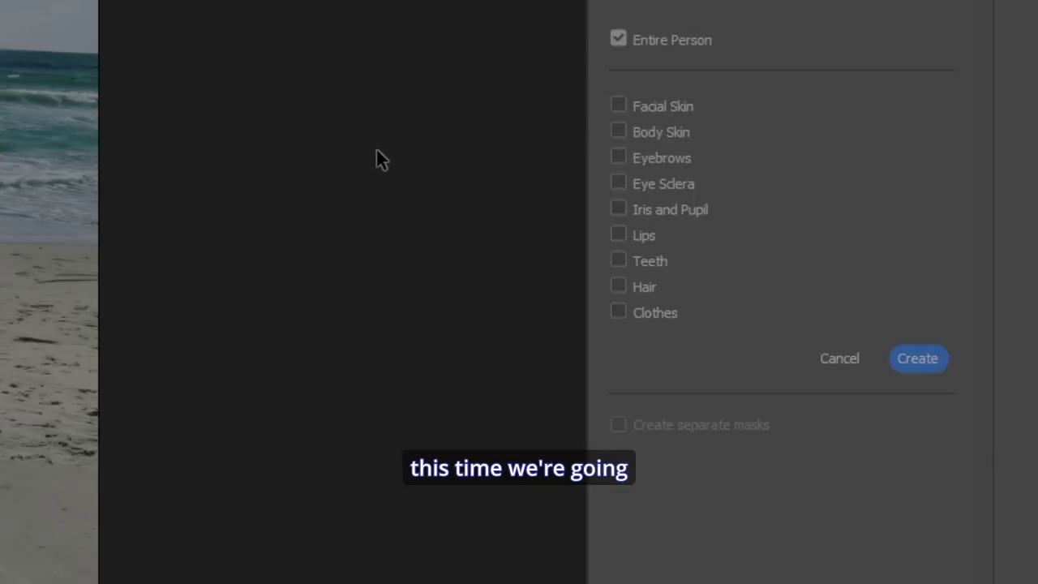
left_click(620, 106)
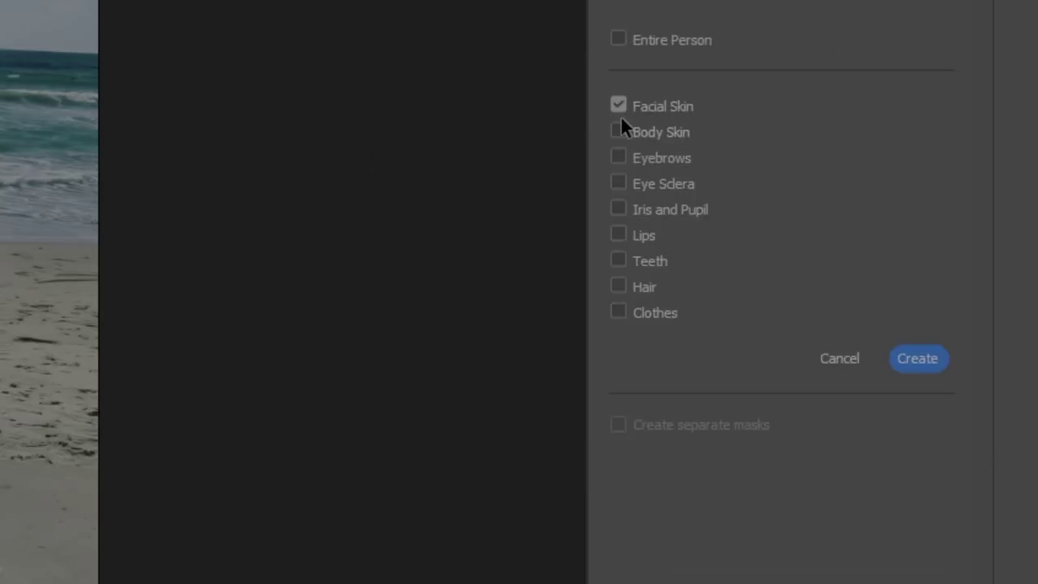
left_click(619, 132)
left_click(619, 157)
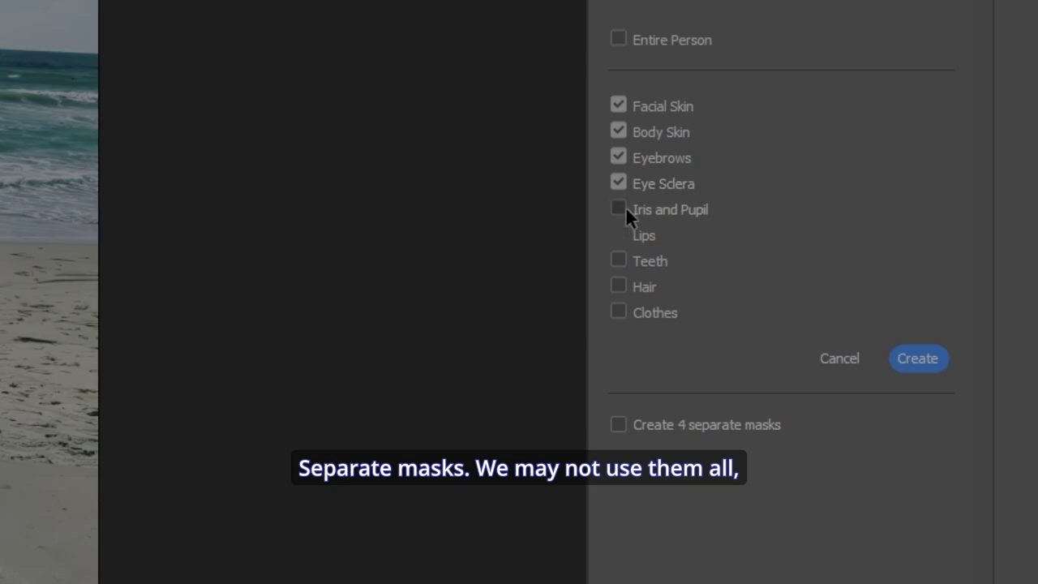
left_click(619, 286)
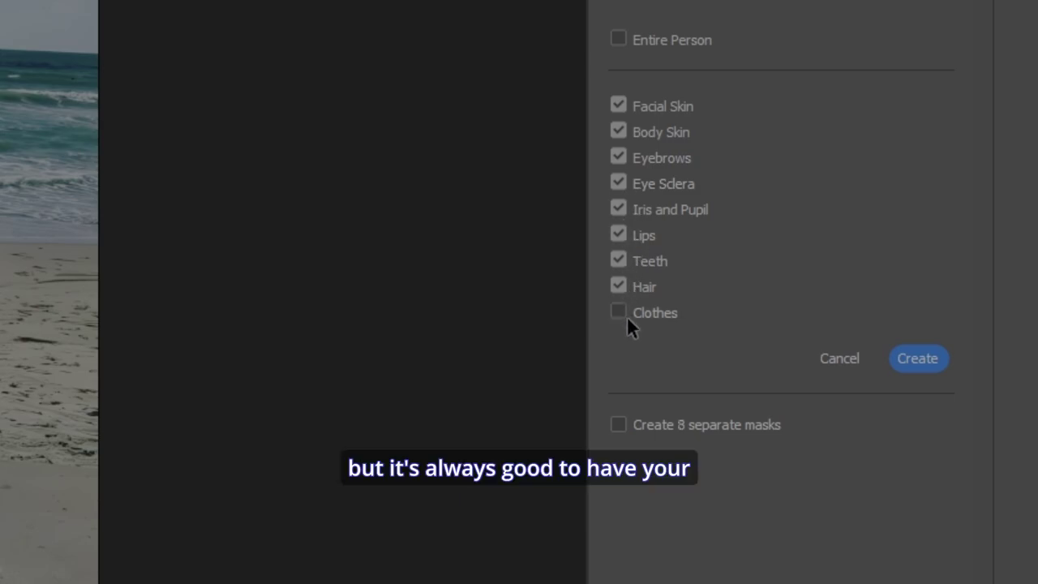
left_click(621, 427)
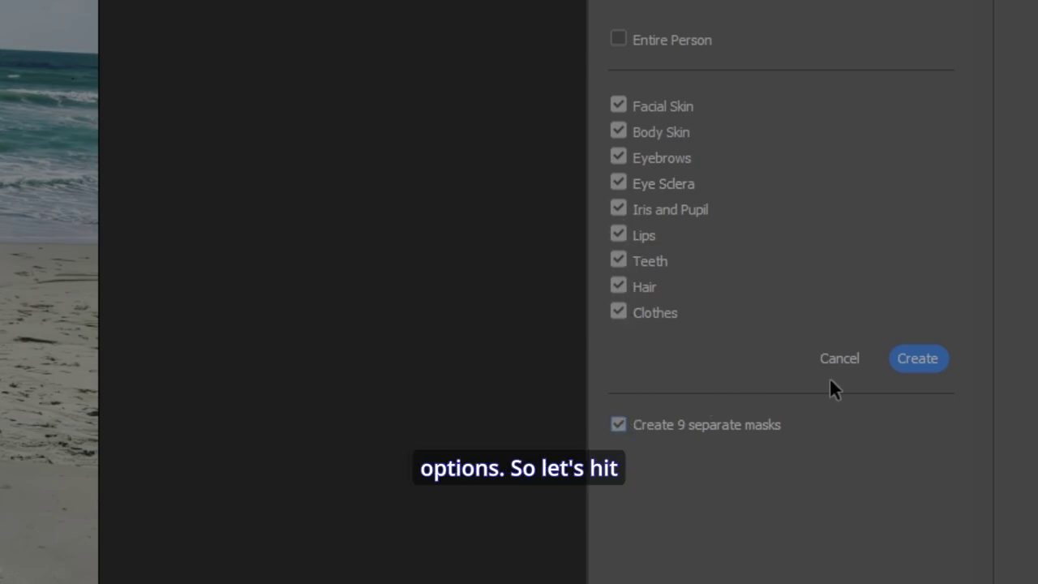
Create the nine Person 1 masks and zoom in on the woman
left_click(920, 359)
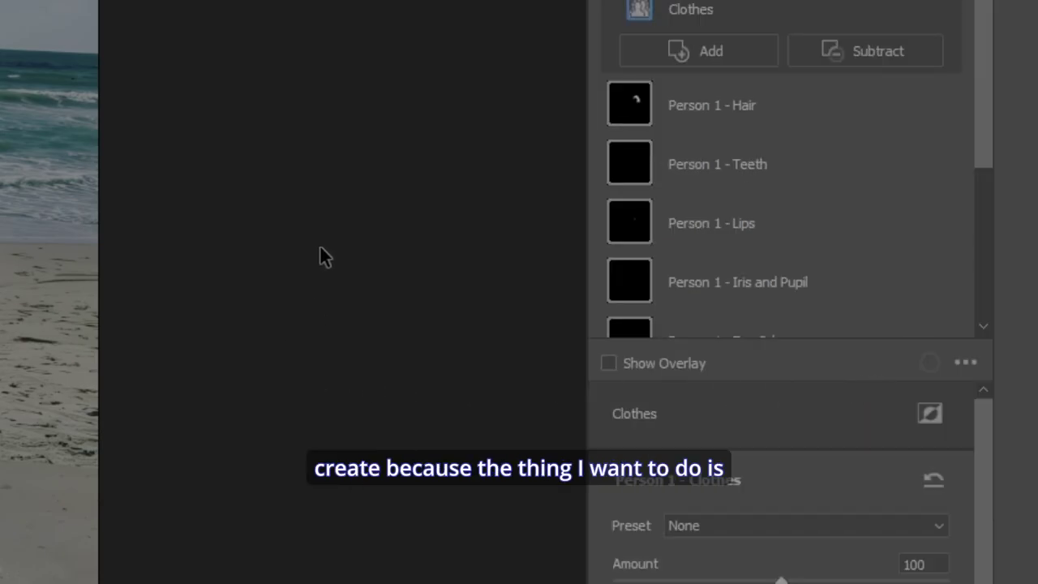
key("z")
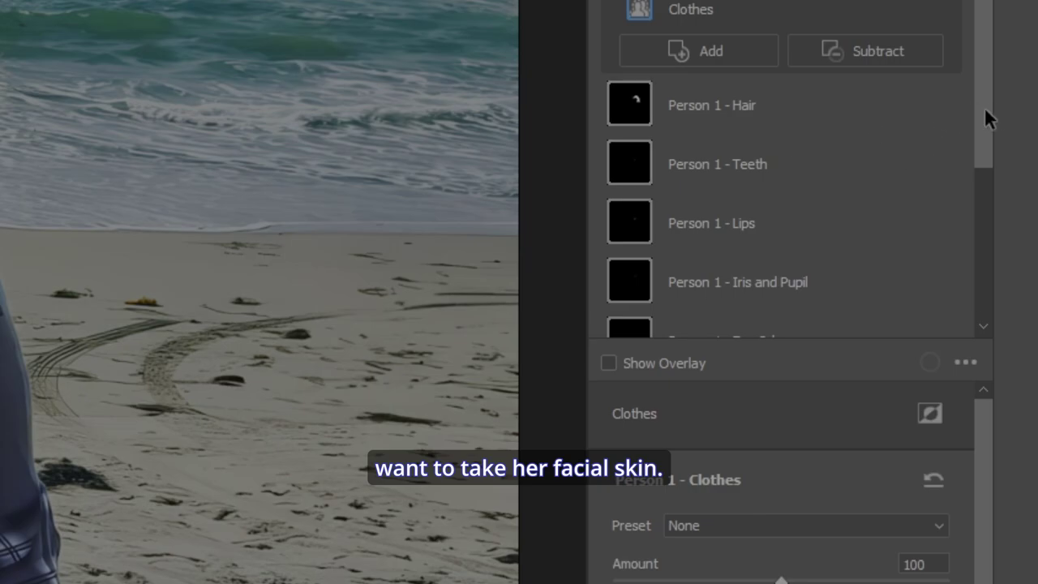
left_click_drag(983, 106, 981, 289)
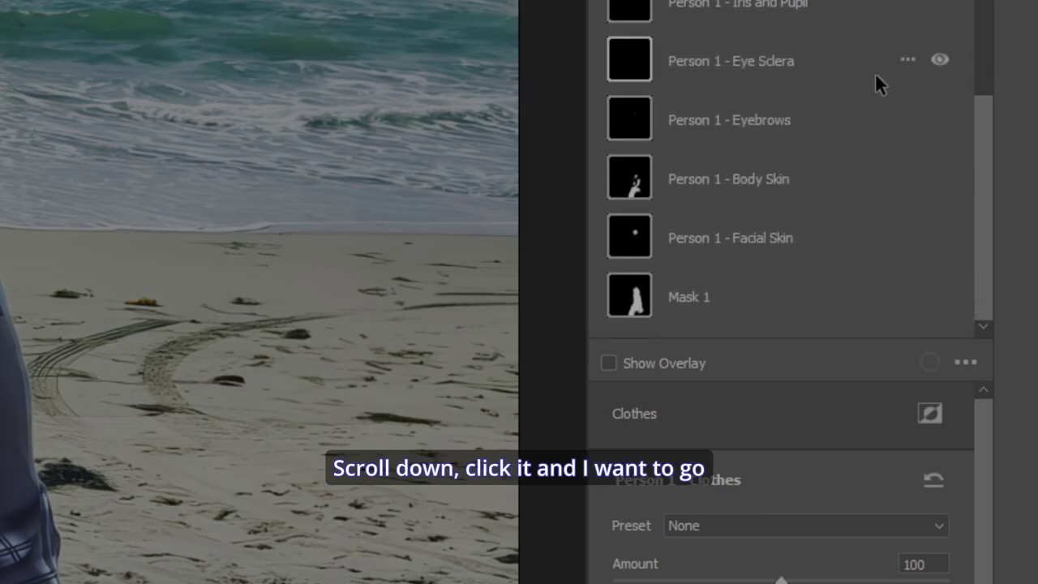
Set the Person 1 - Facial Skin mask to Shadows +21 and Highlights -15
left_click(629, 239)
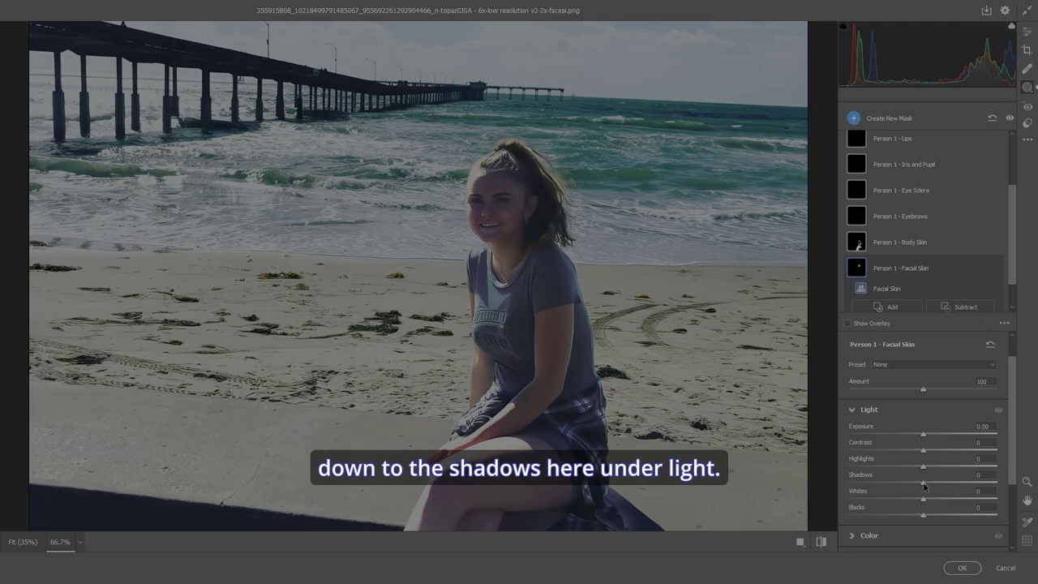
left_click_drag(922, 484, 925, 484)
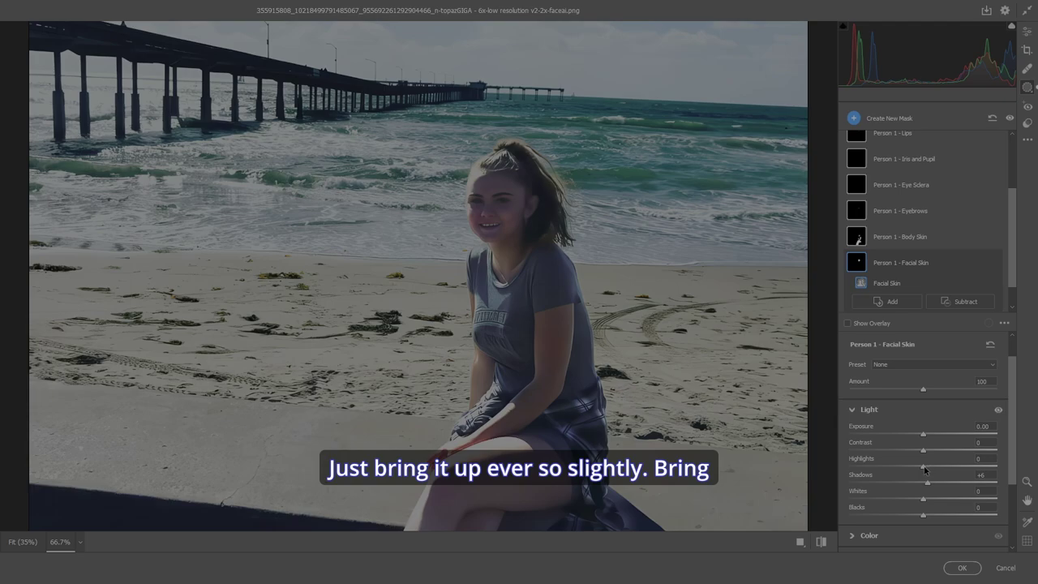
left_click_drag(922, 468, 908, 469)
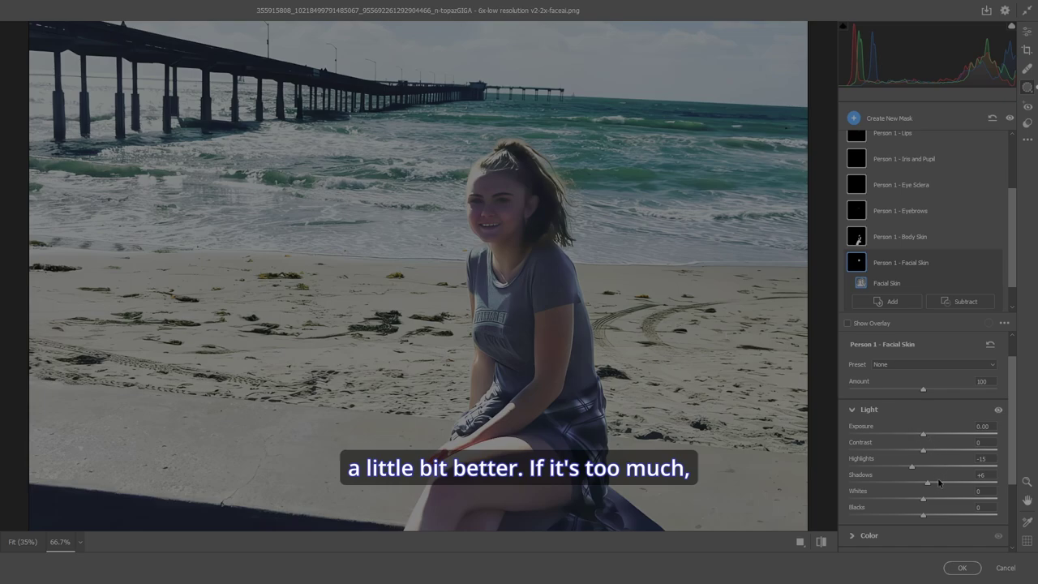
scroll(927, 482, "down", 6)
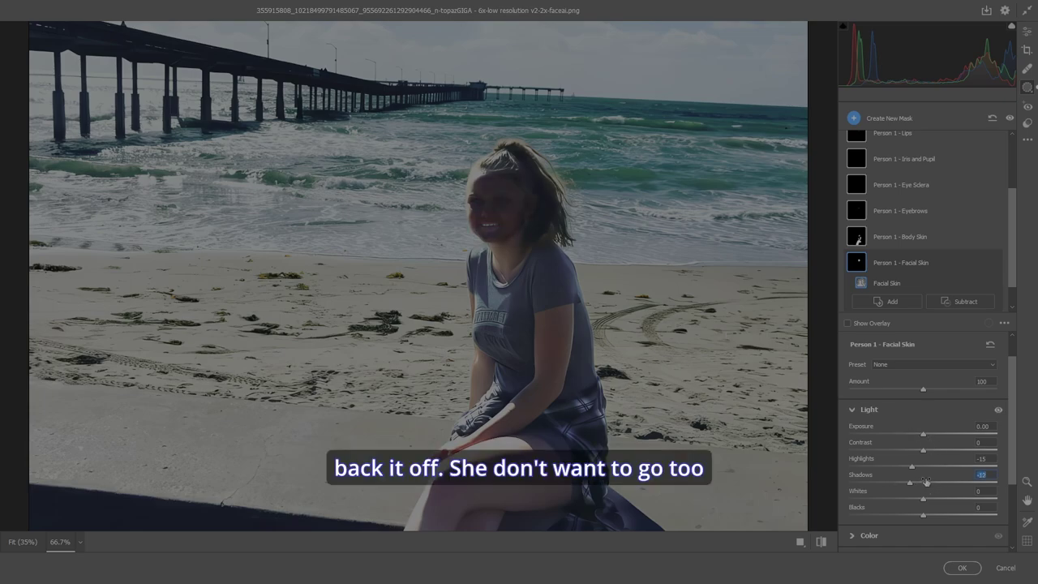
scroll(926, 482, "up", 10)
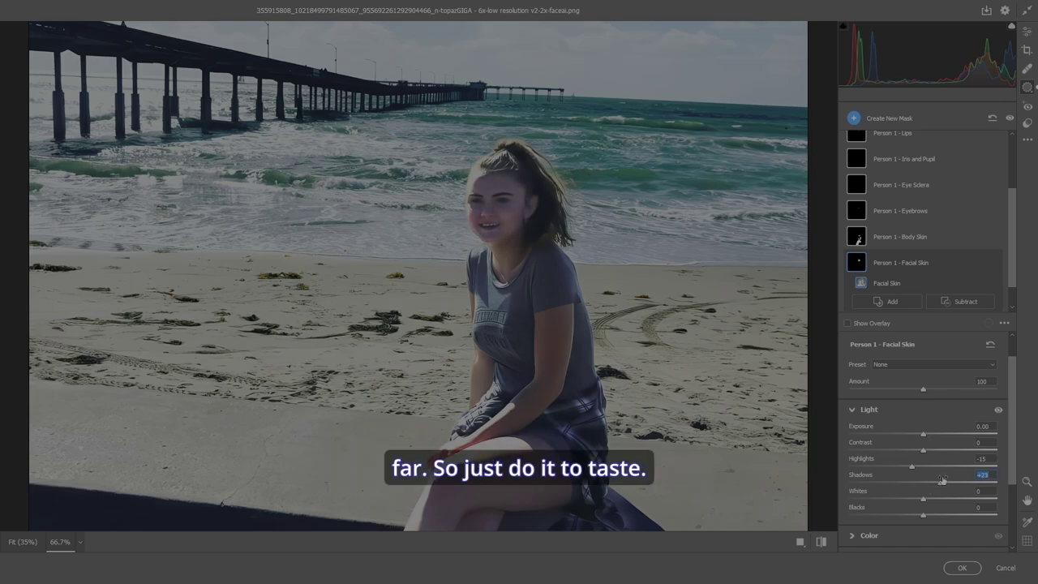
left_click_drag(941, 480, 937, 480)
Raise the Person 1 - Facial Skin mask's Saturation to +27, then bring its Light settings into view
key("ctrl+0")
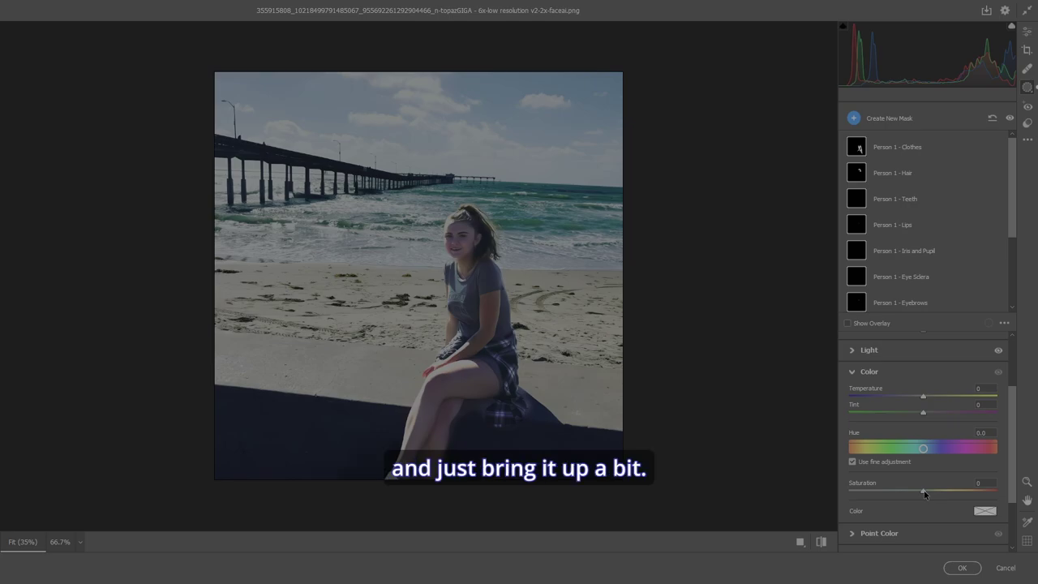
left_click_drag(924, 493, 941, 495)
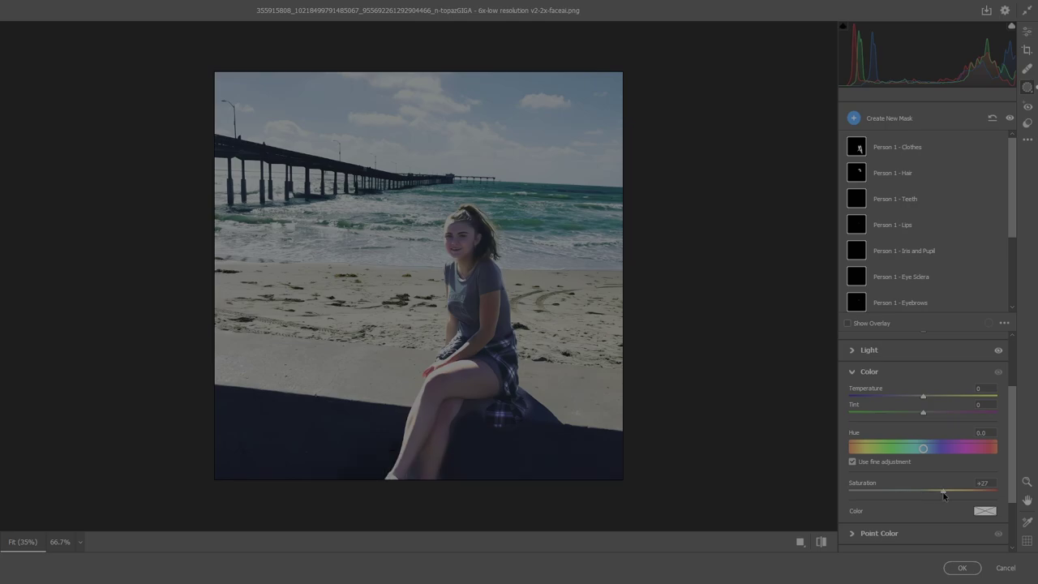
left_click(851, 373)
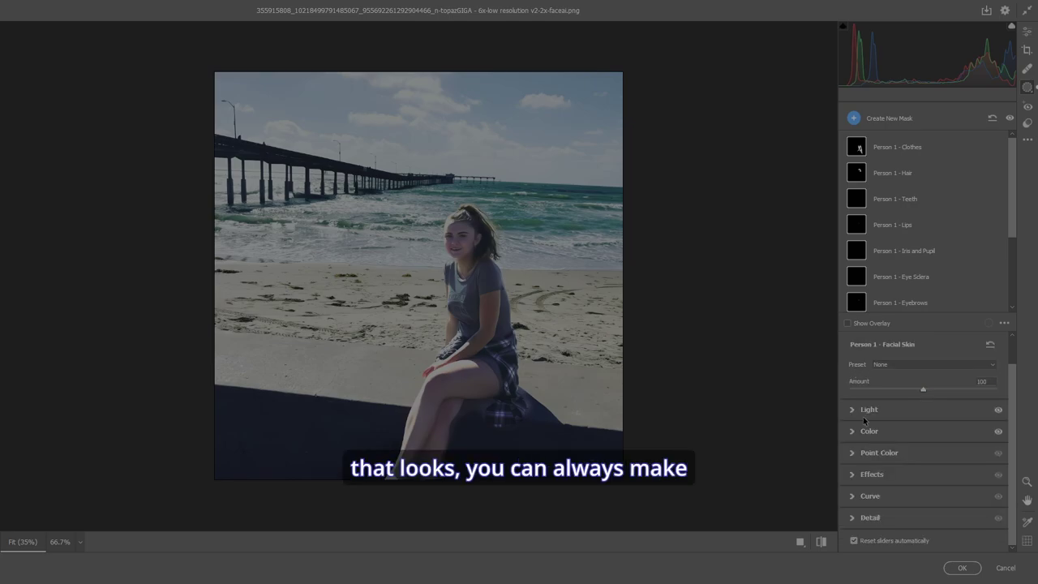
left_click(853, 409)
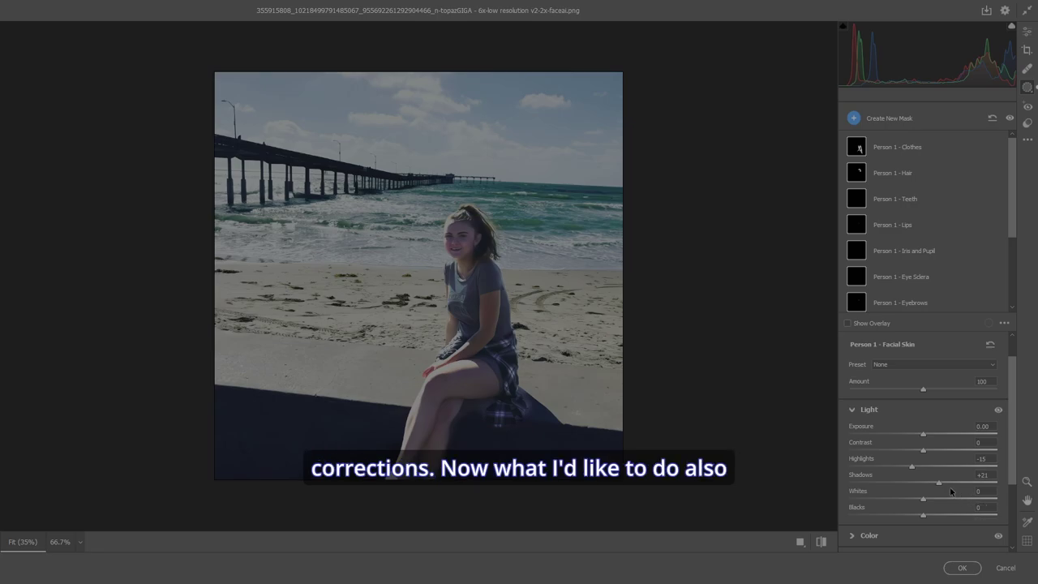
Ease the facial skin Shadows to +18 and darken the highlights on the Person 1 - Clothes mask
left_click_drag(951, 491, 946, 490)
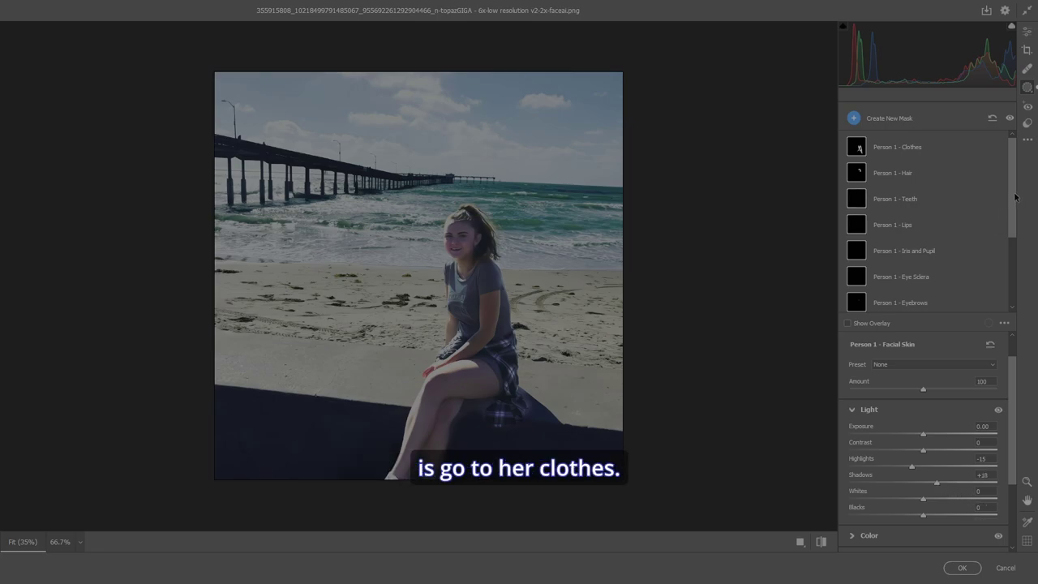
left_click(897, 152)
mouse_move(924, 442)
left_mouse_down()
mouse_move(913, 442)
mouse_move(933, 456)
left_mouse_up()
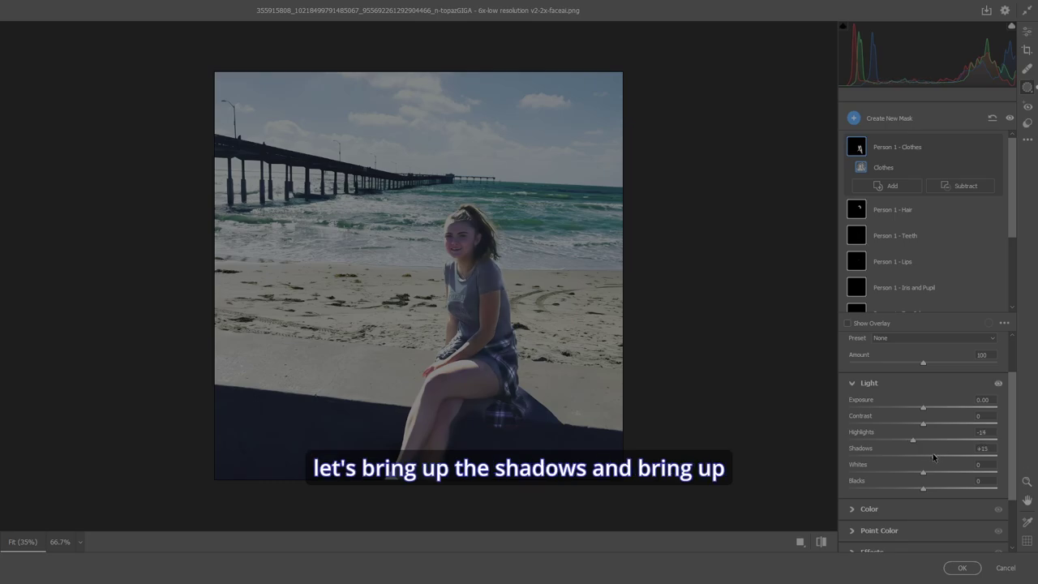
Raise the clothes mask's Color Saturation to +23
left_click(851, 382)
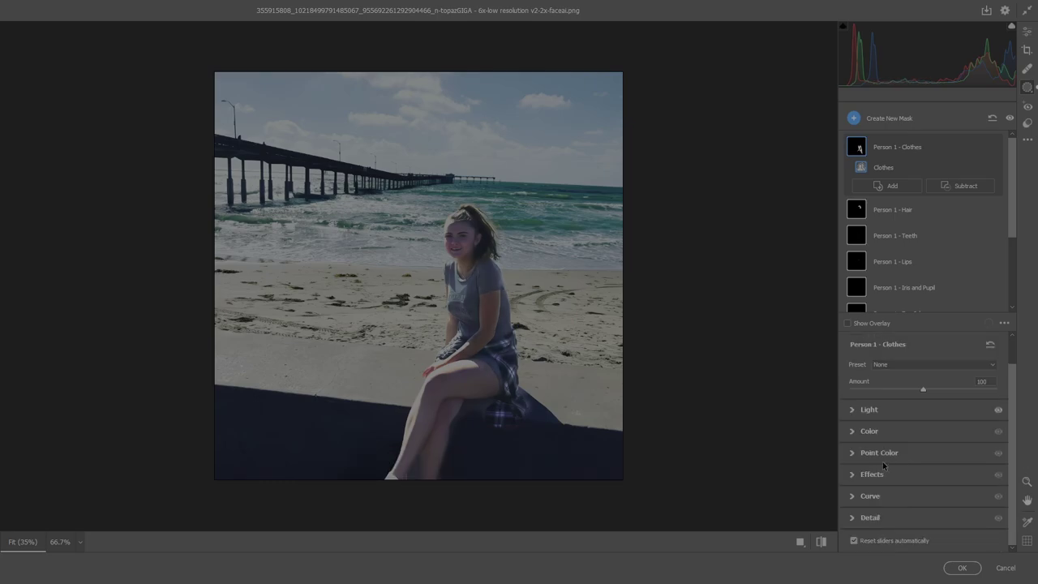
left_click(853, 435)
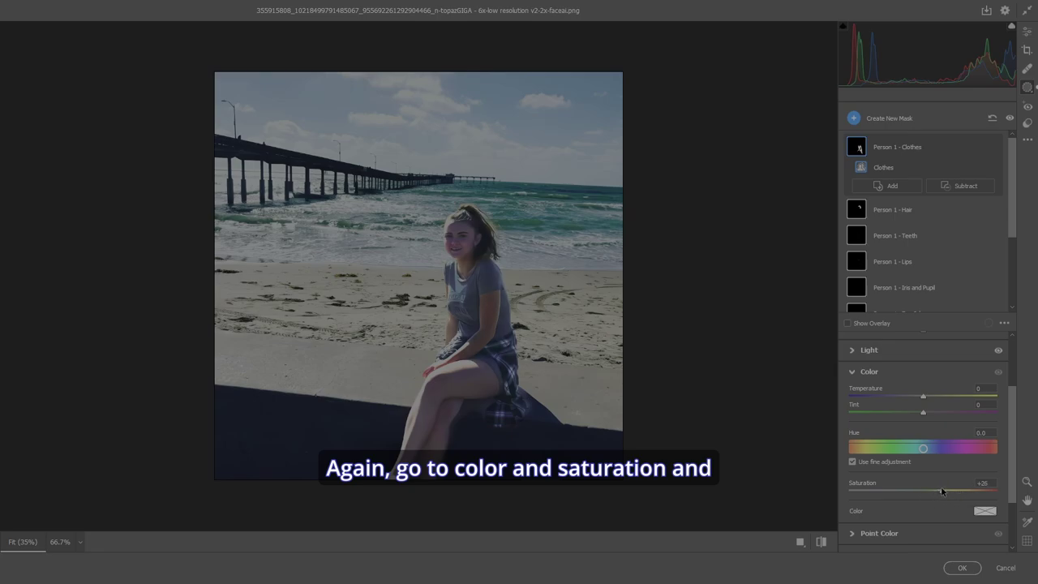
left_click_drag(941, 491, 945, 491)
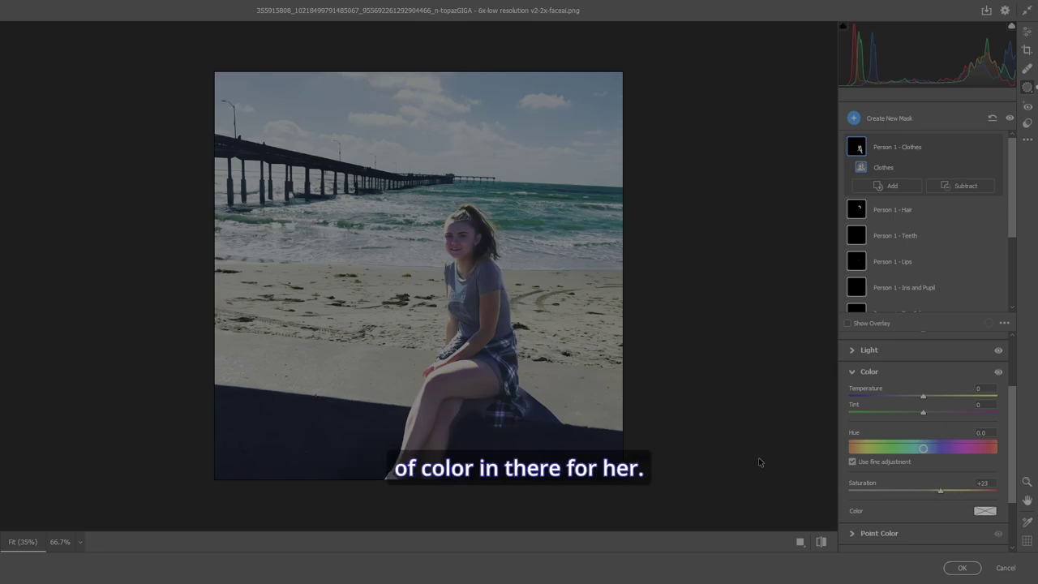
Zoom in on Mask 1, then add and Alt-erase brush strokes along her legs at brush size 2 with Auto Mask on
scroll(874, 297, "down", 3)
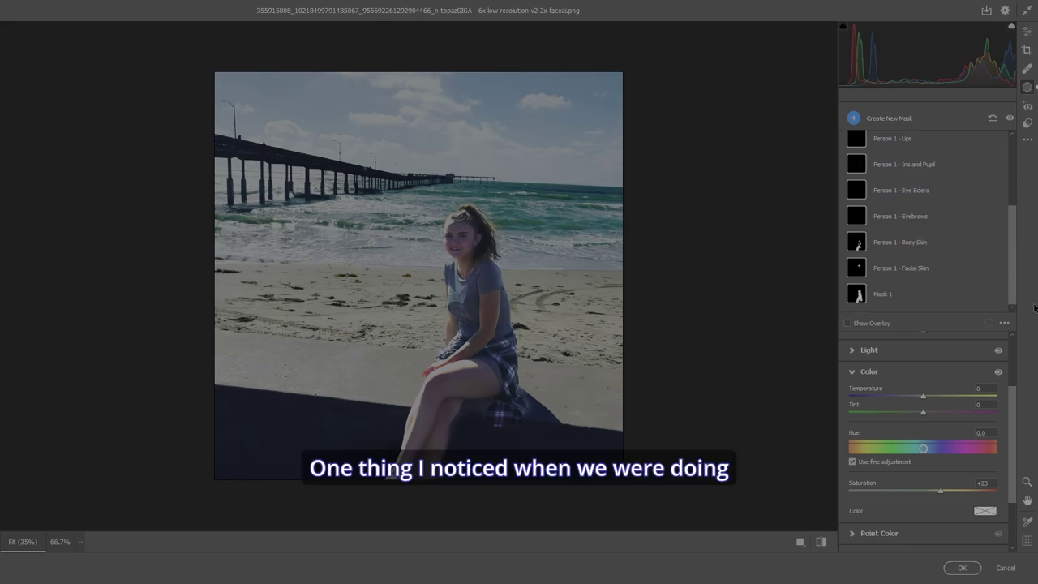
left_click(880, 295)
left_click_drag(1014, 269, 1014, 285)
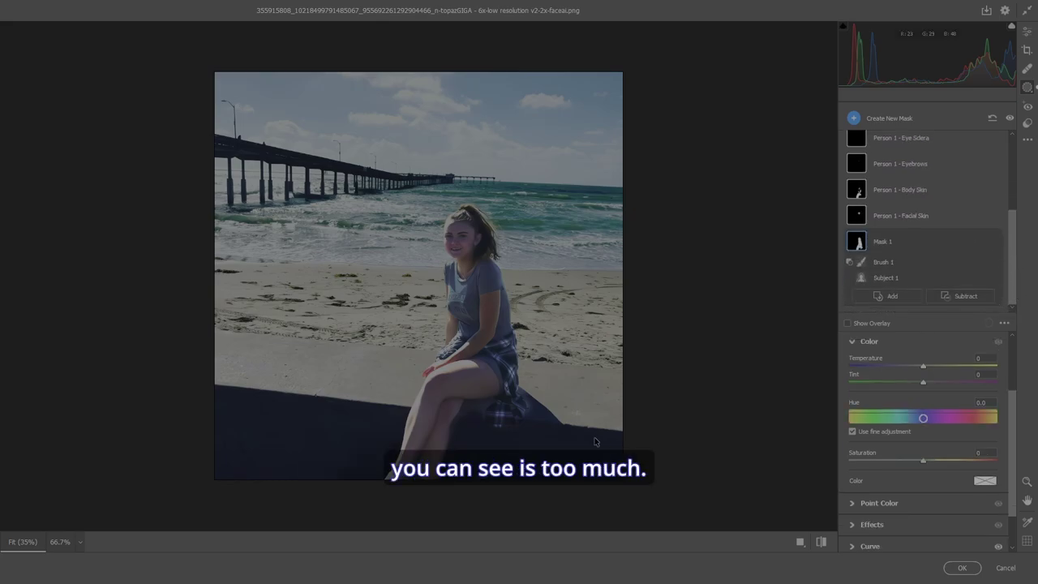
key("ctrl+plus")
key("ctrl+plus")
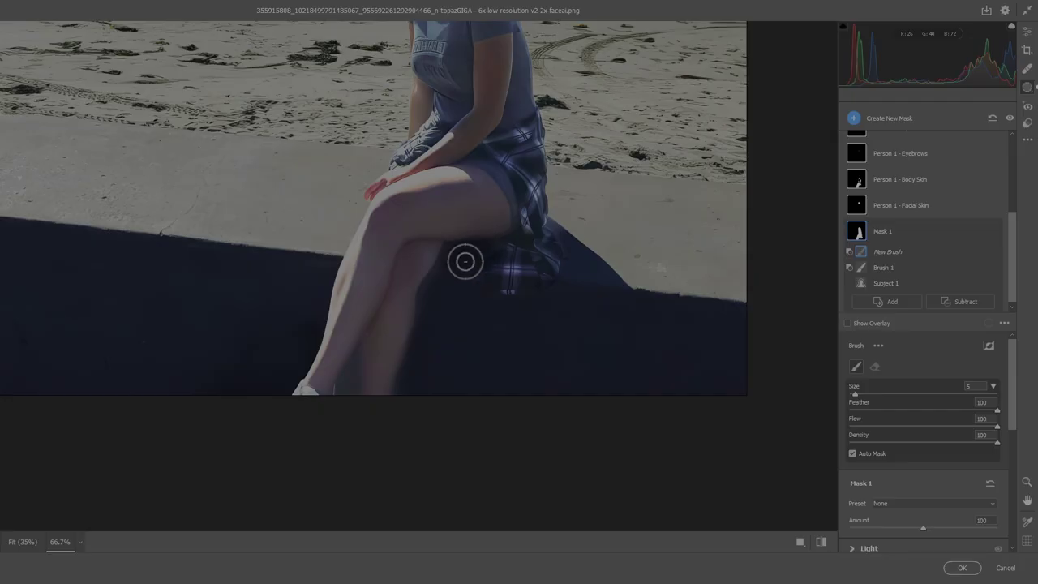
key("bracketleft")
left_click(338, 409)
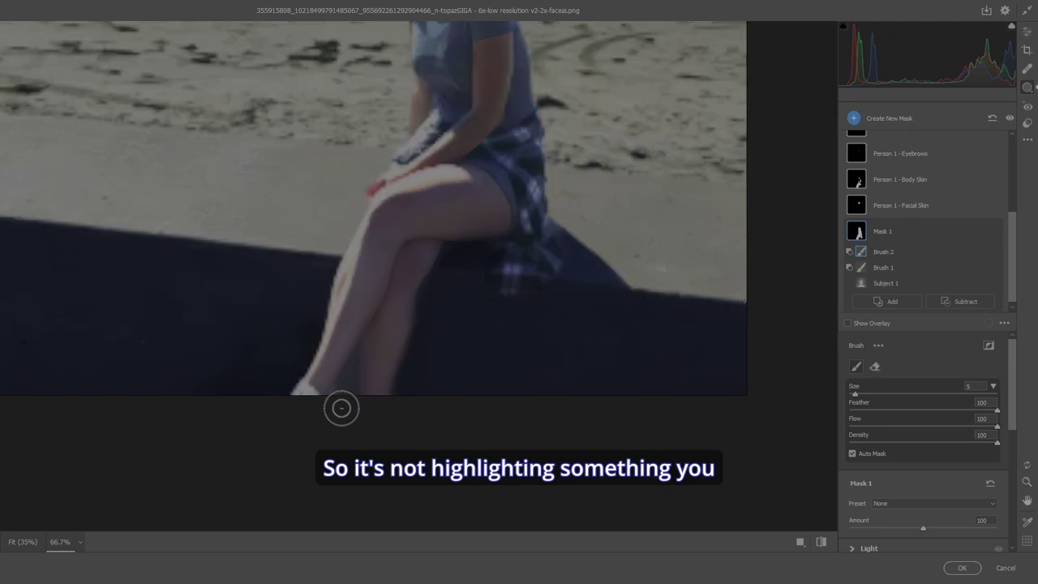
key("bracketleft")
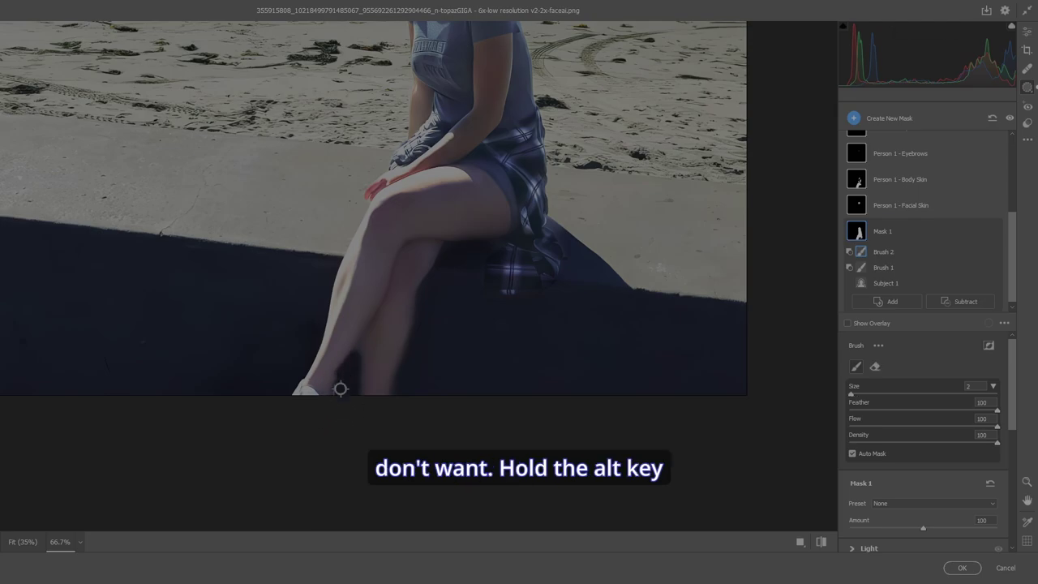
key("alt")
key("bracketleft")
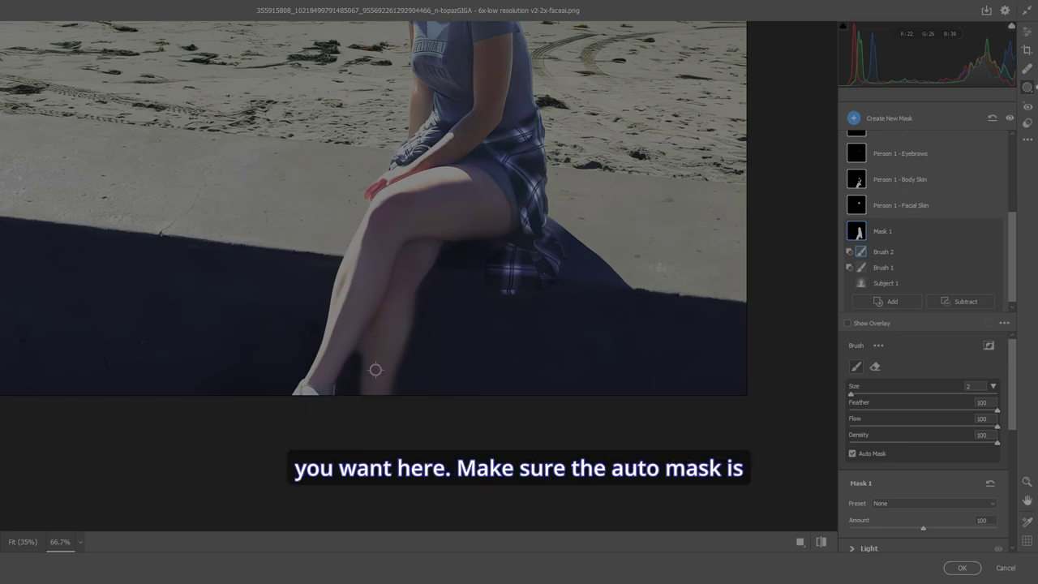
left_click(853, 453)
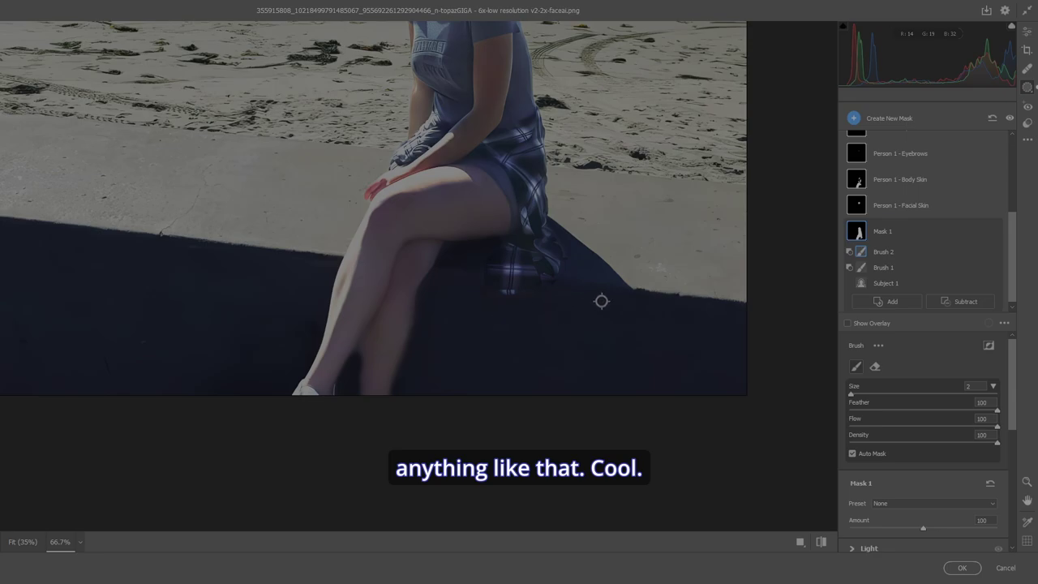
key("ctrl+0")
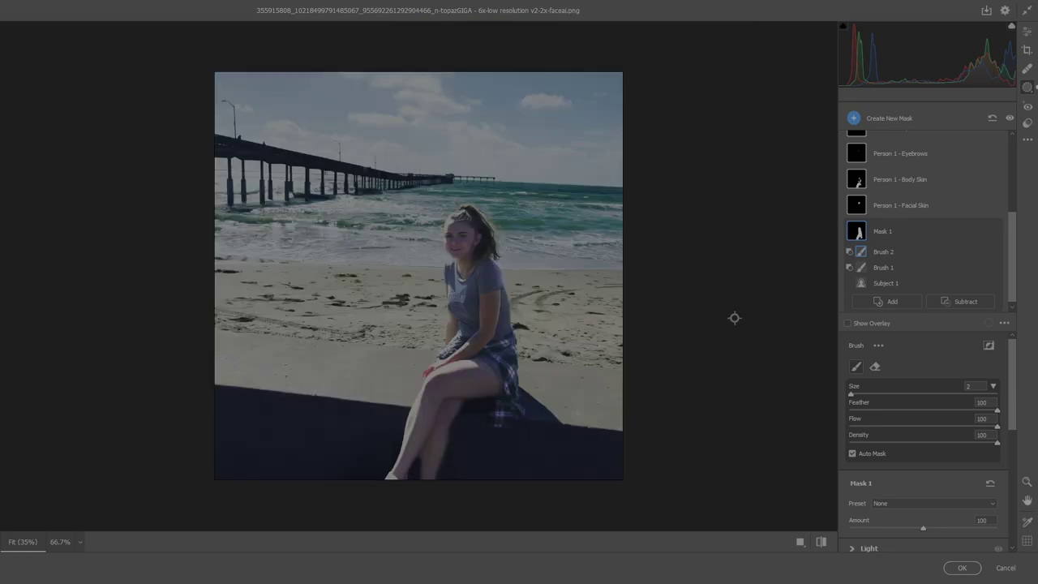
key("backslash")
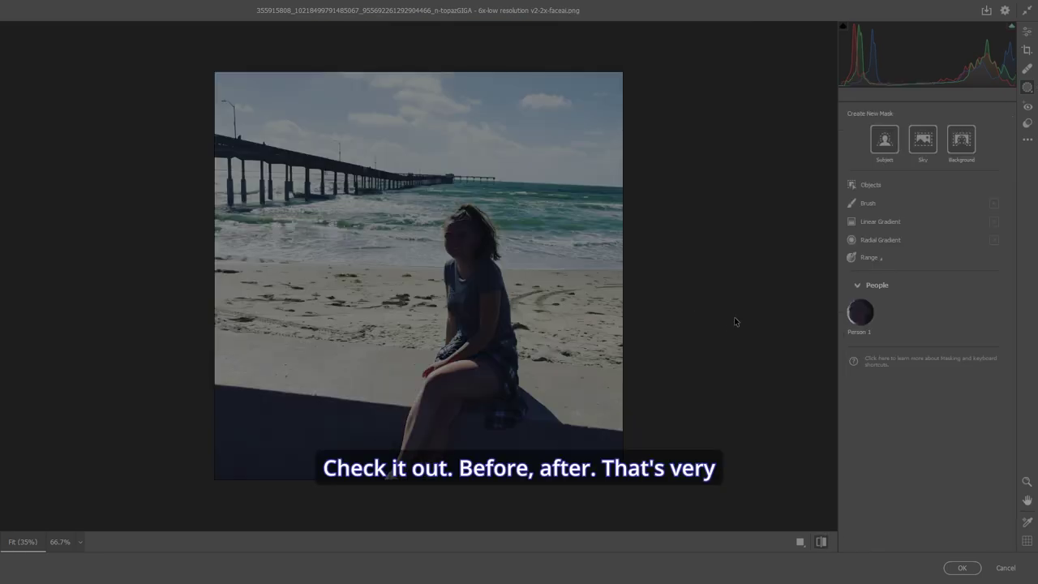
key("backslash")
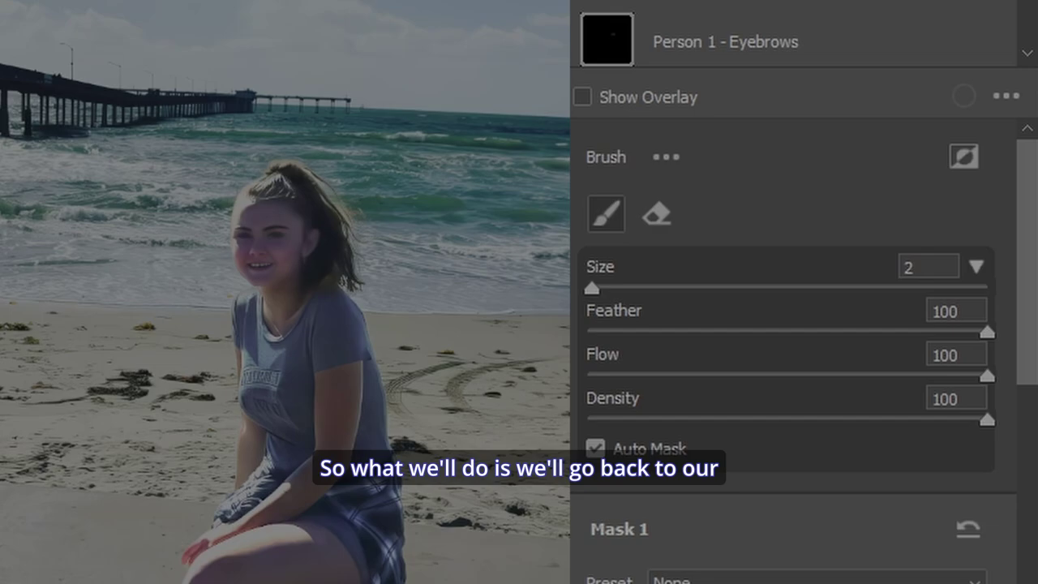
Tick Apply under Lens Blur in the Edit panel and set Blur Amount to 35
key("e")
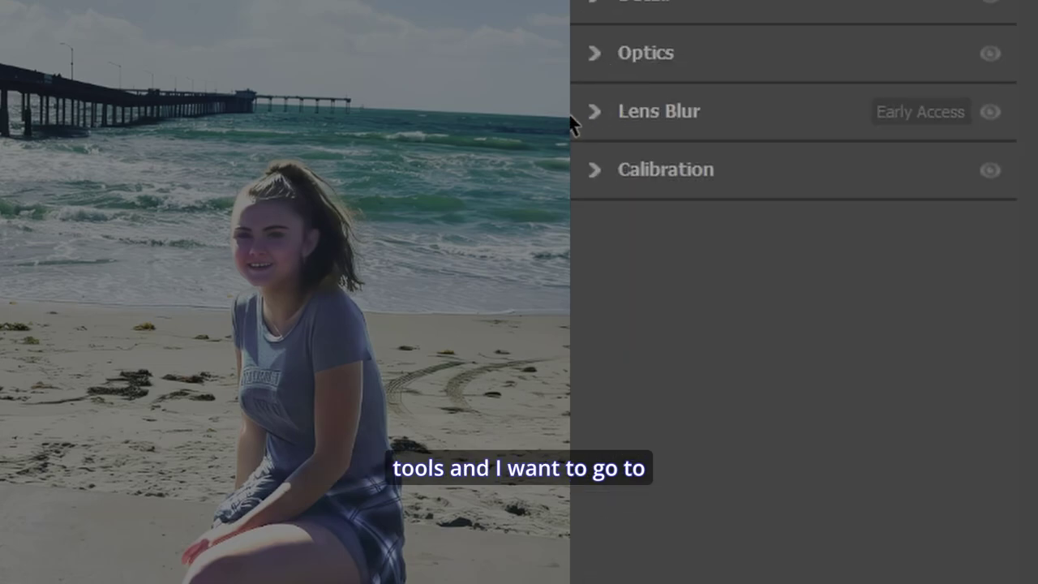
left_click(609, 113)
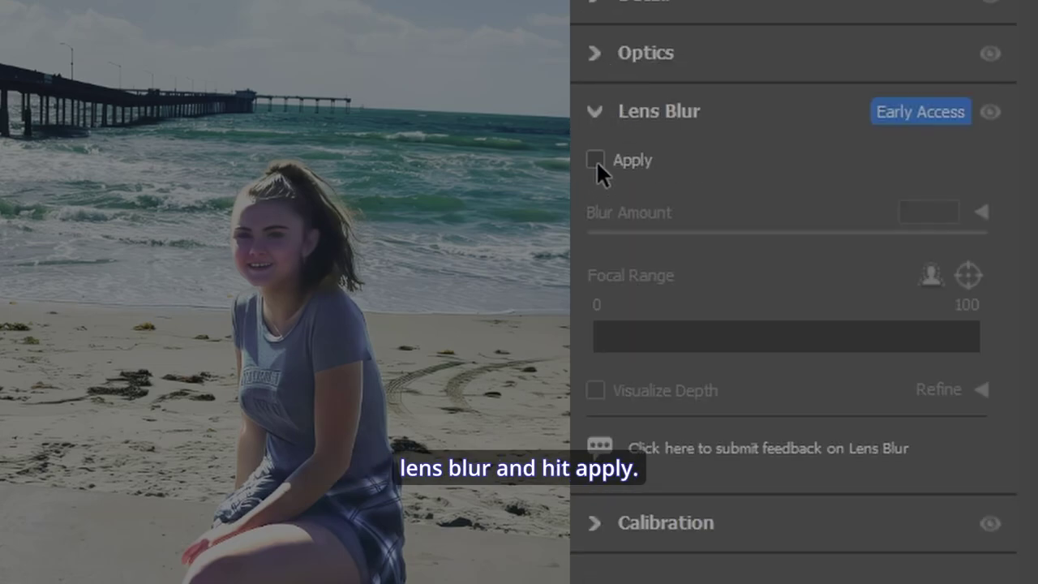
left_click(595, 159)
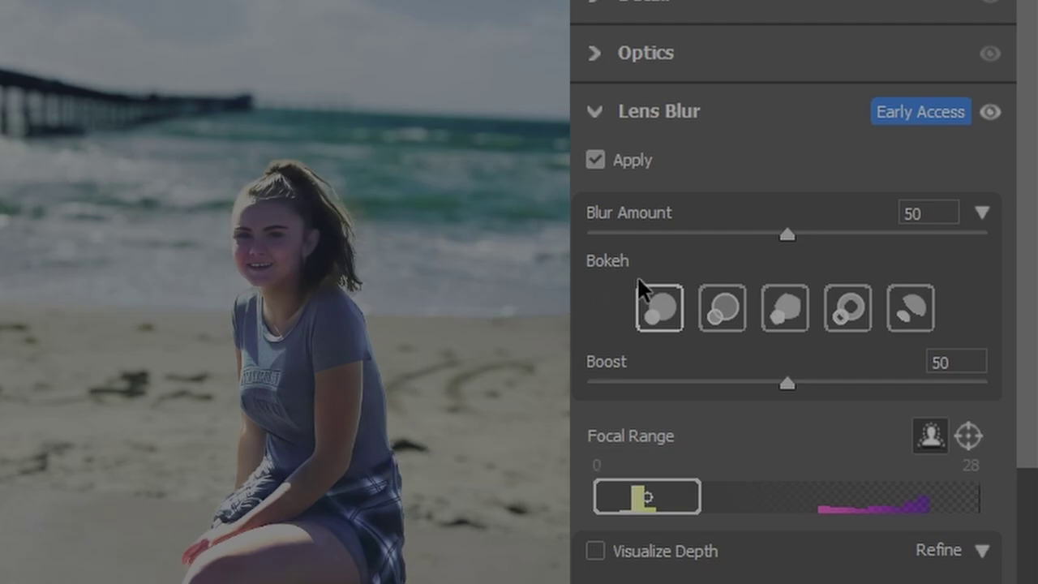
left_click(936, 213)
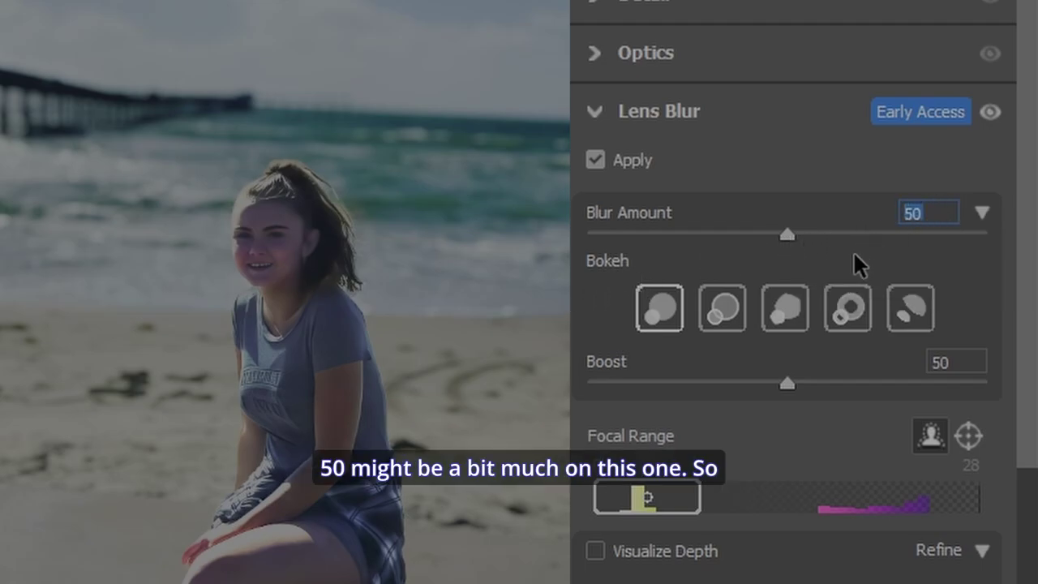
type("35")
key("Return")
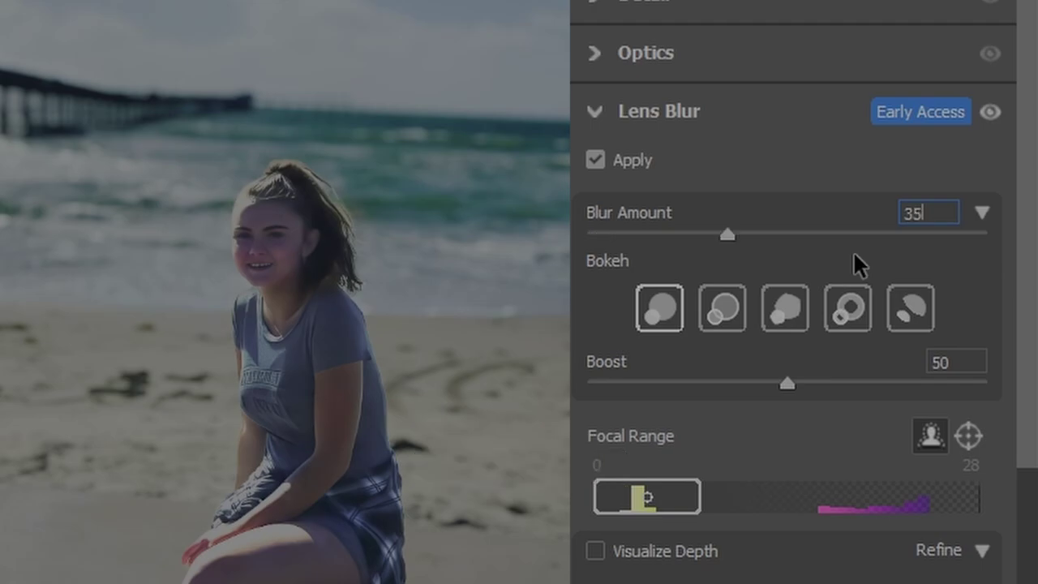